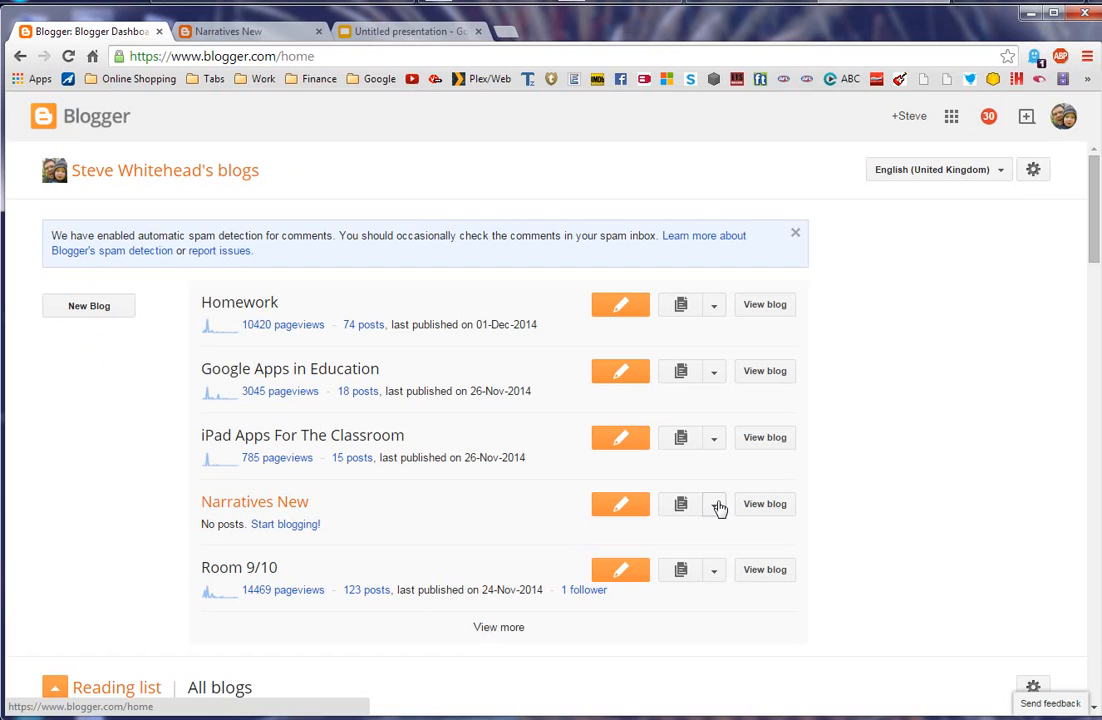
Step: From Narratives New's settings, invite the colleague by e-mail as a new blog author
click(714, 504)
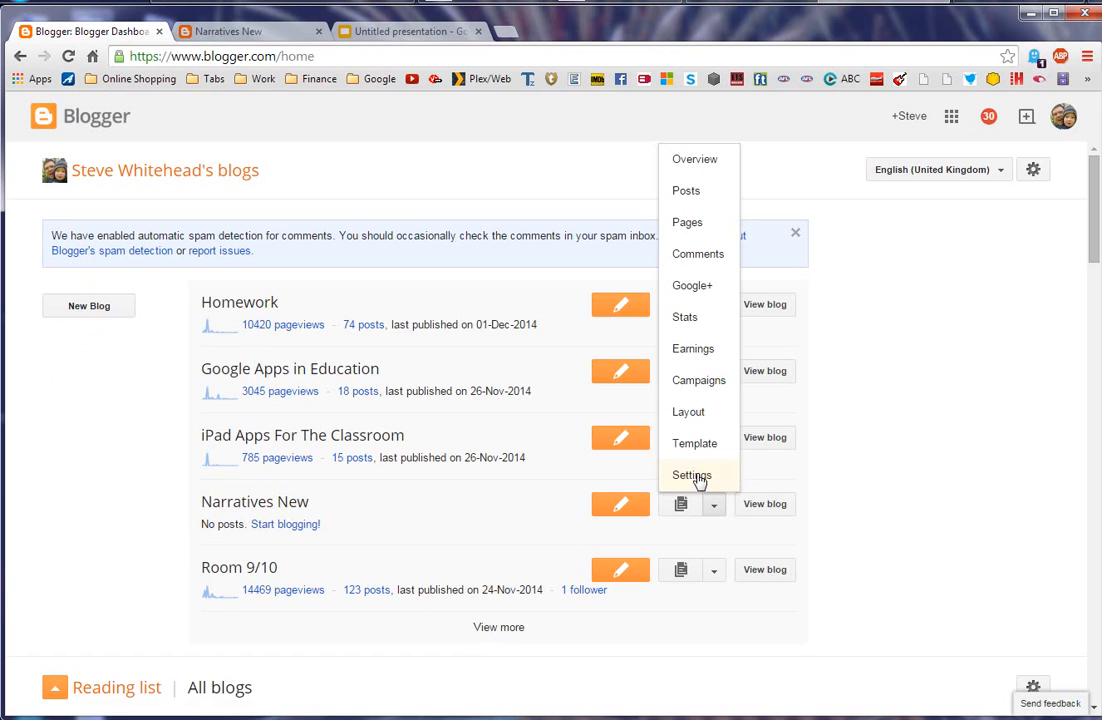
click(700, 480)
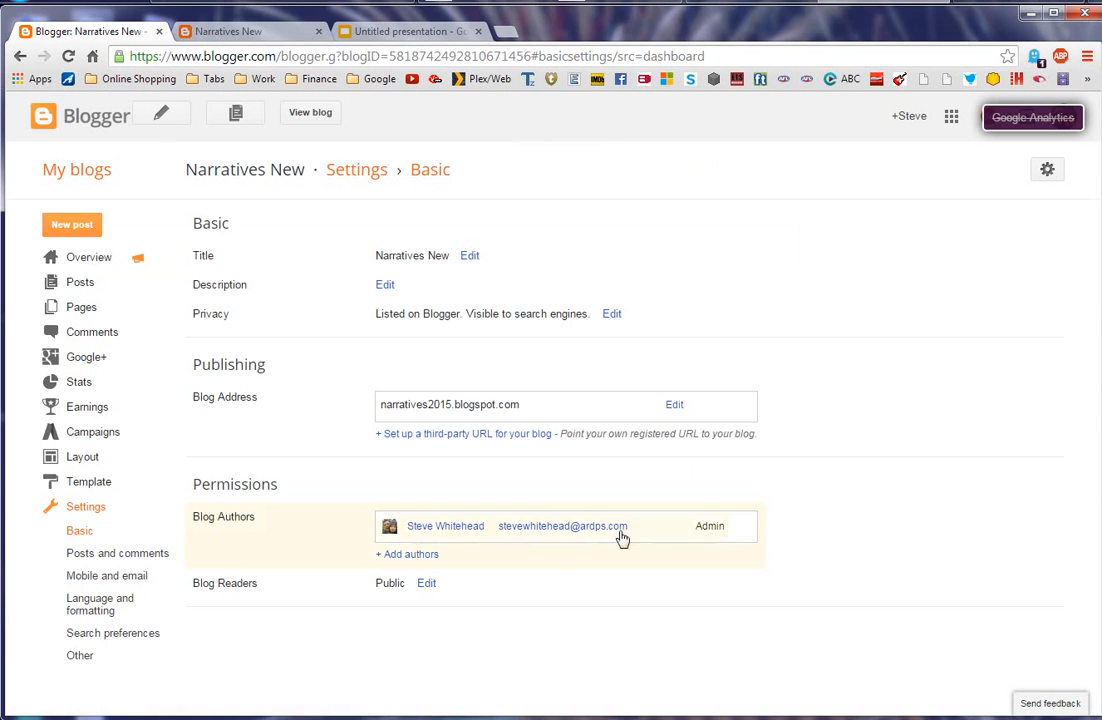
click(415, 556)
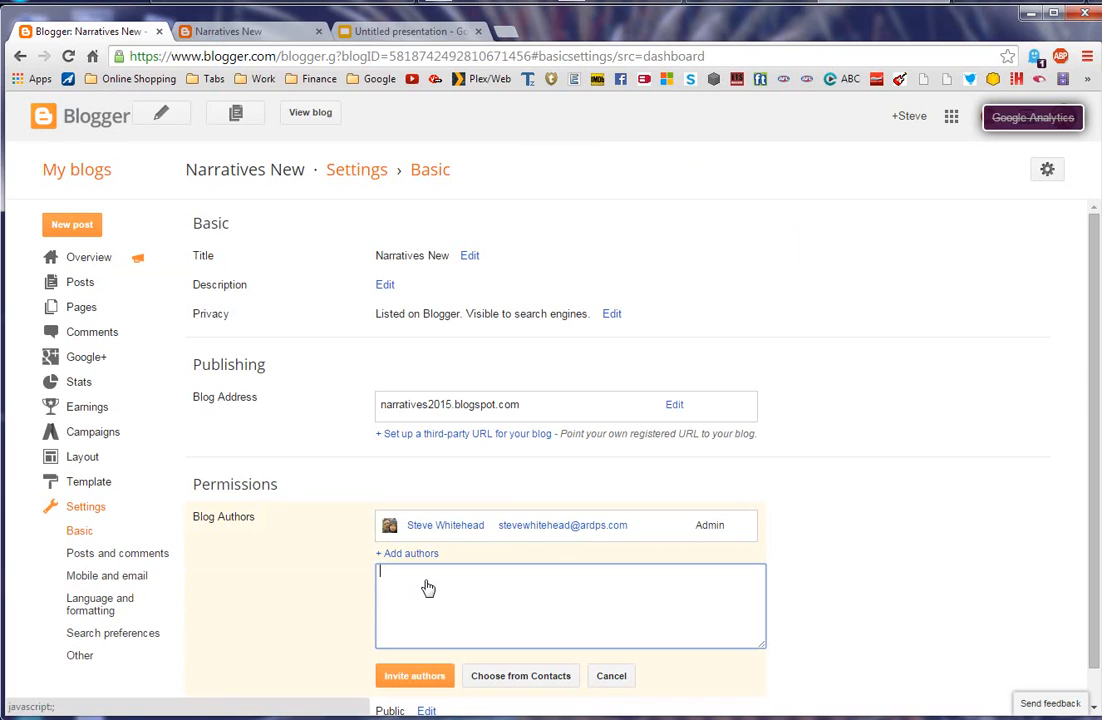
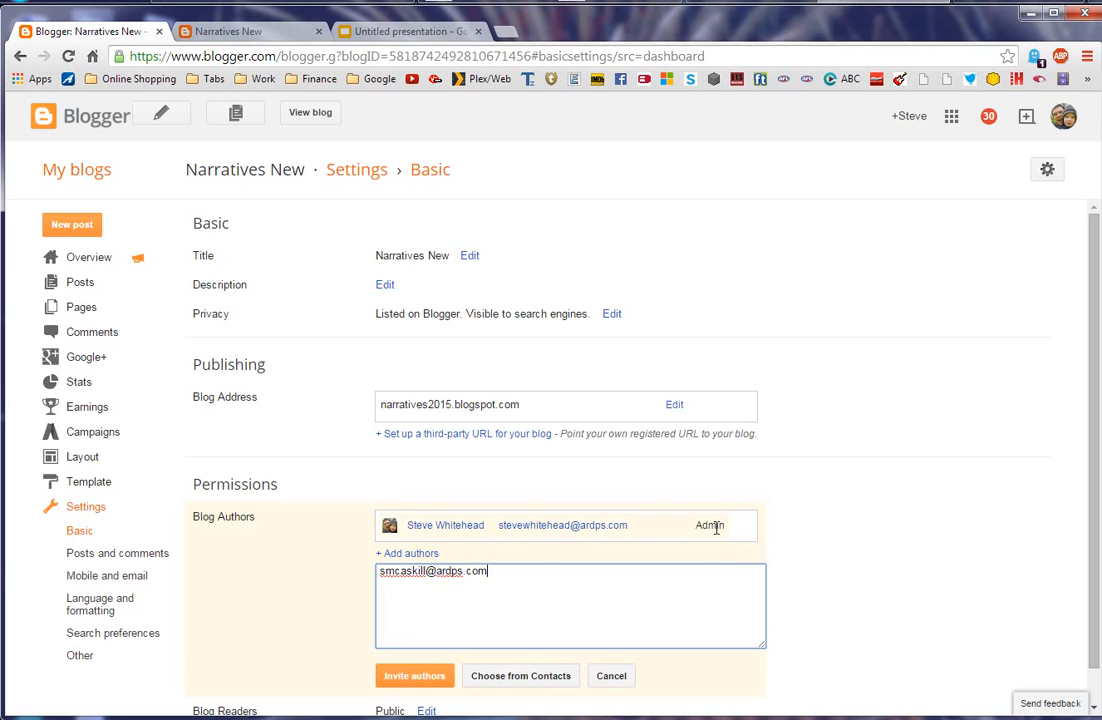
click(424, 688)
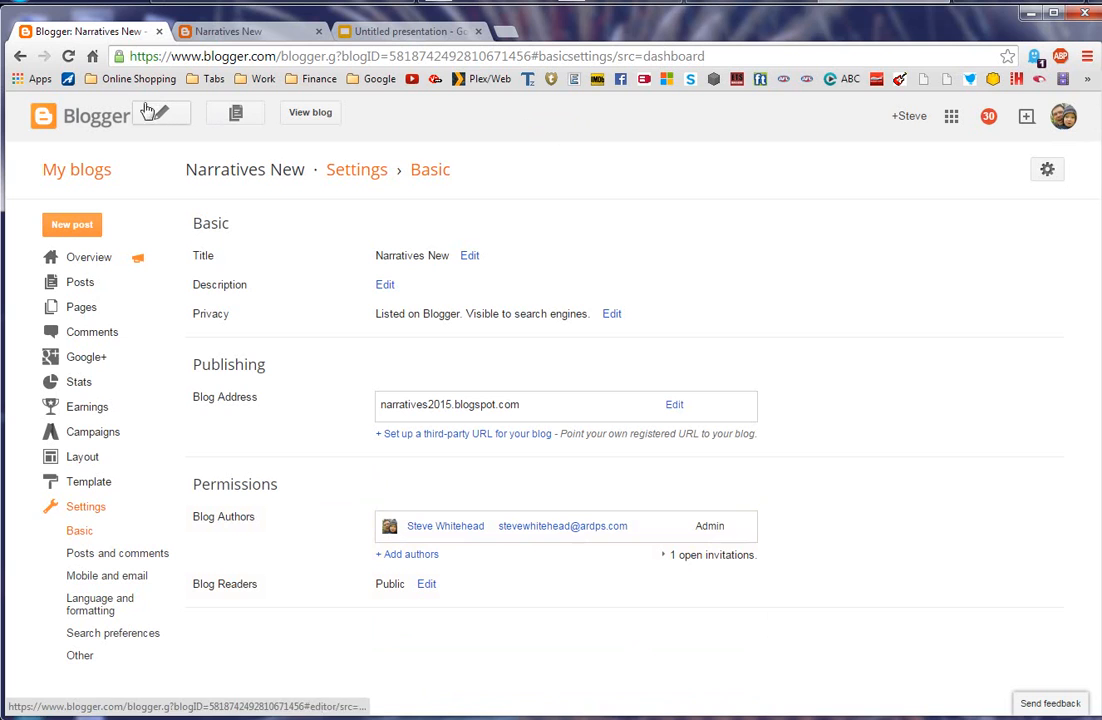
Step: In the Homework blog's settings, change the colleague's role from Author to Admin
click(84, 171)
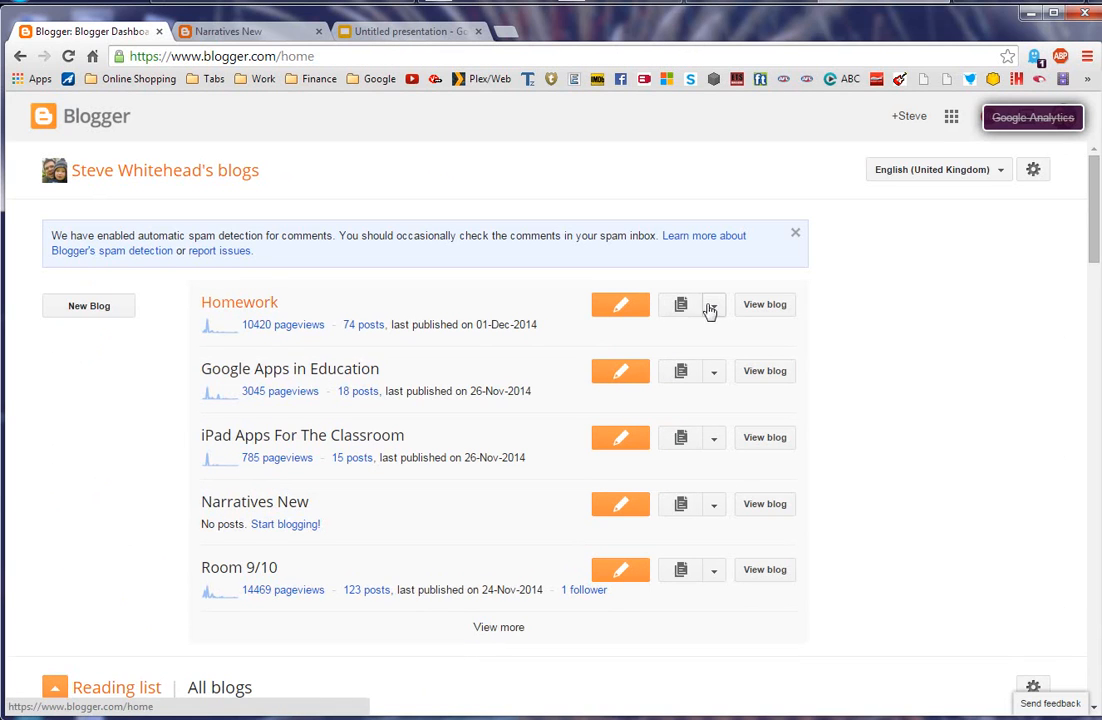
click(712, 310)
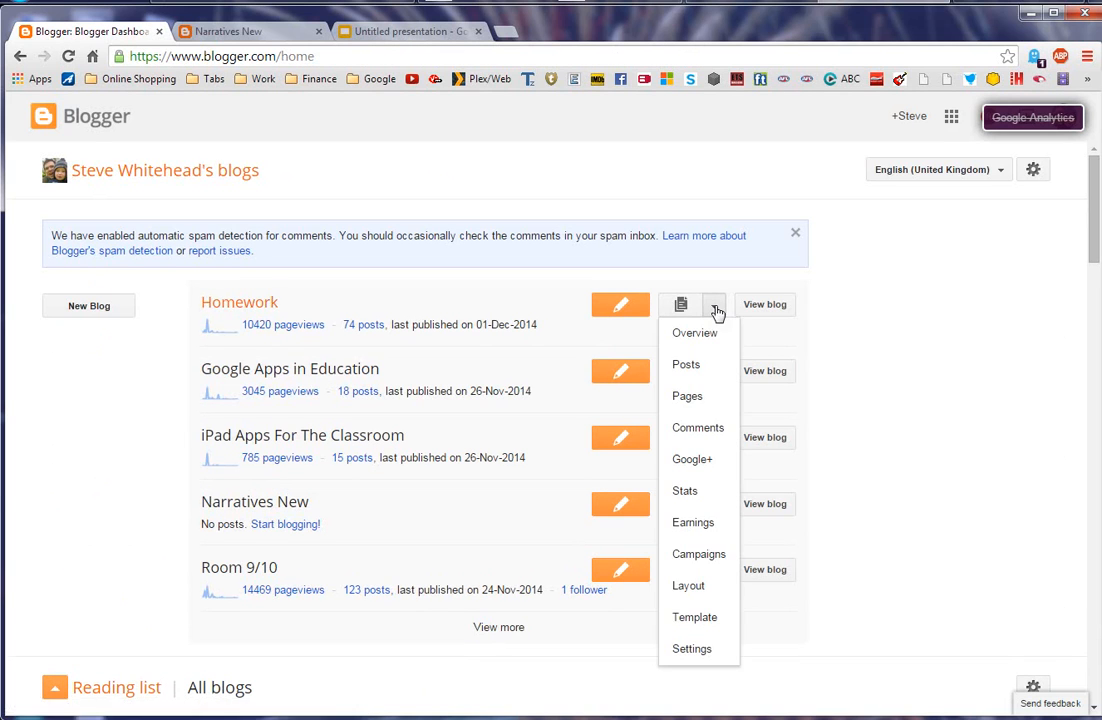
click(692, 649)
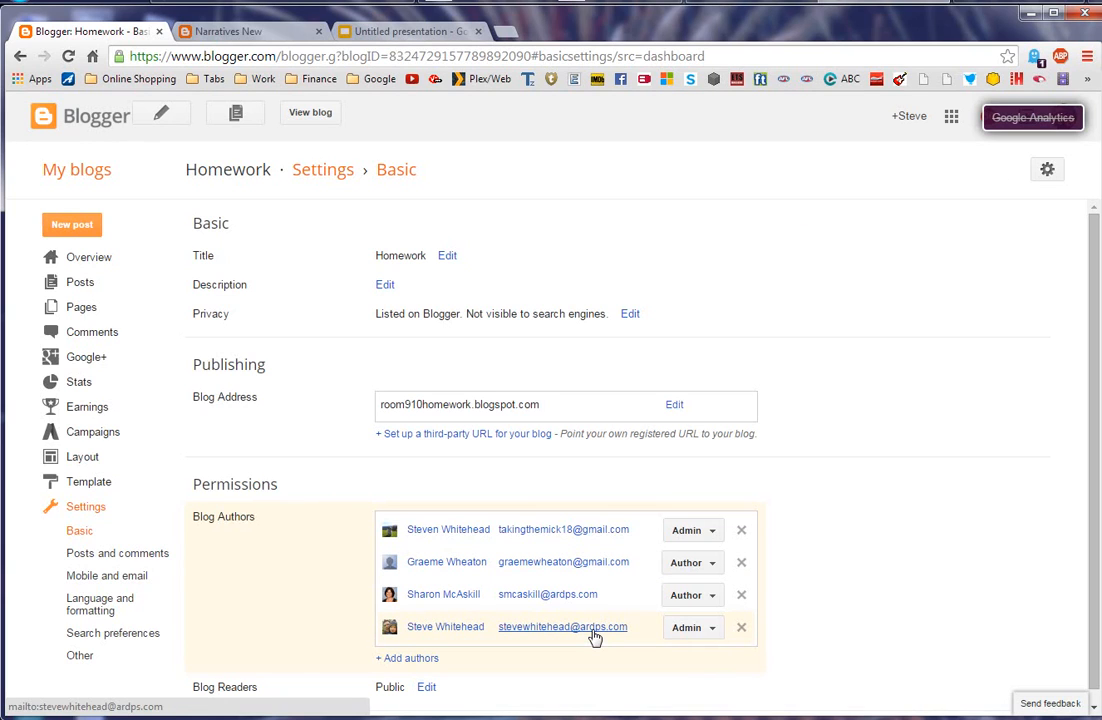
click(716, 596)
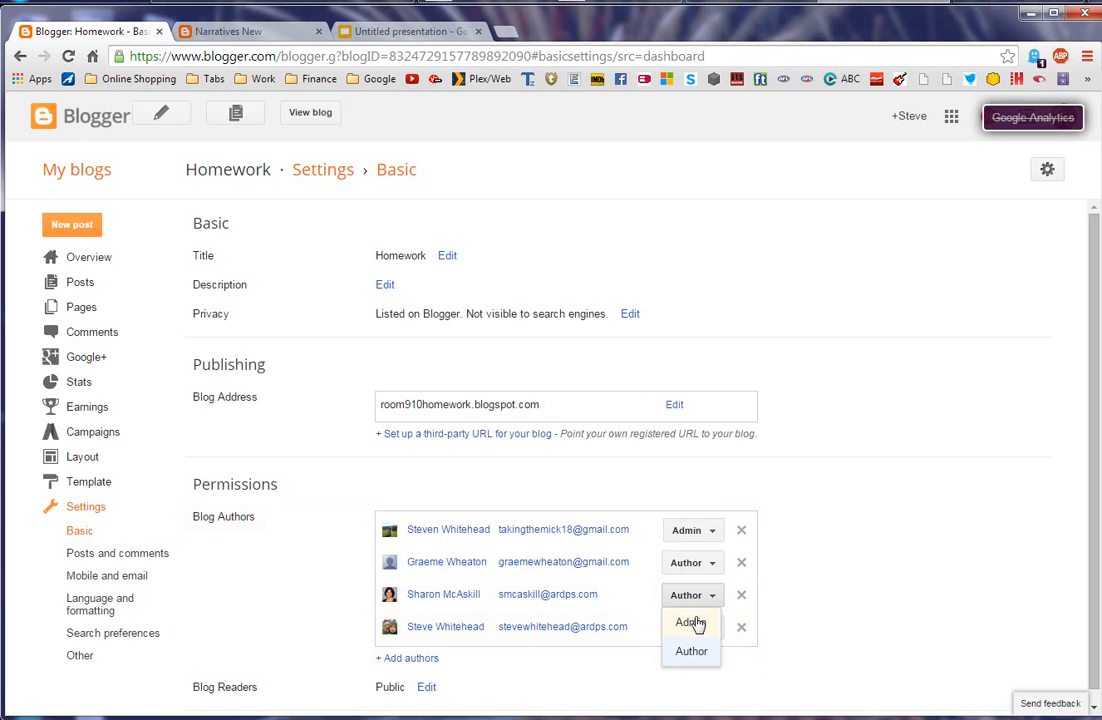
click(692, 623)
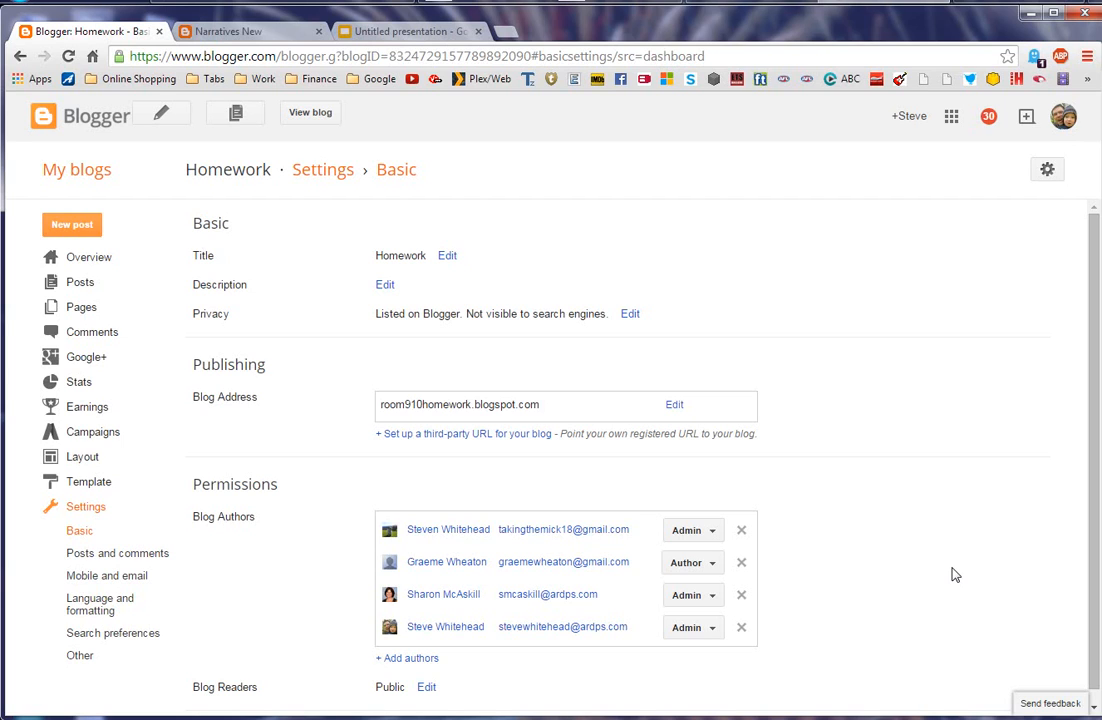
Step: Expand the full My blogs list and open the Book Reviews blog's Settings
click(69, 172)
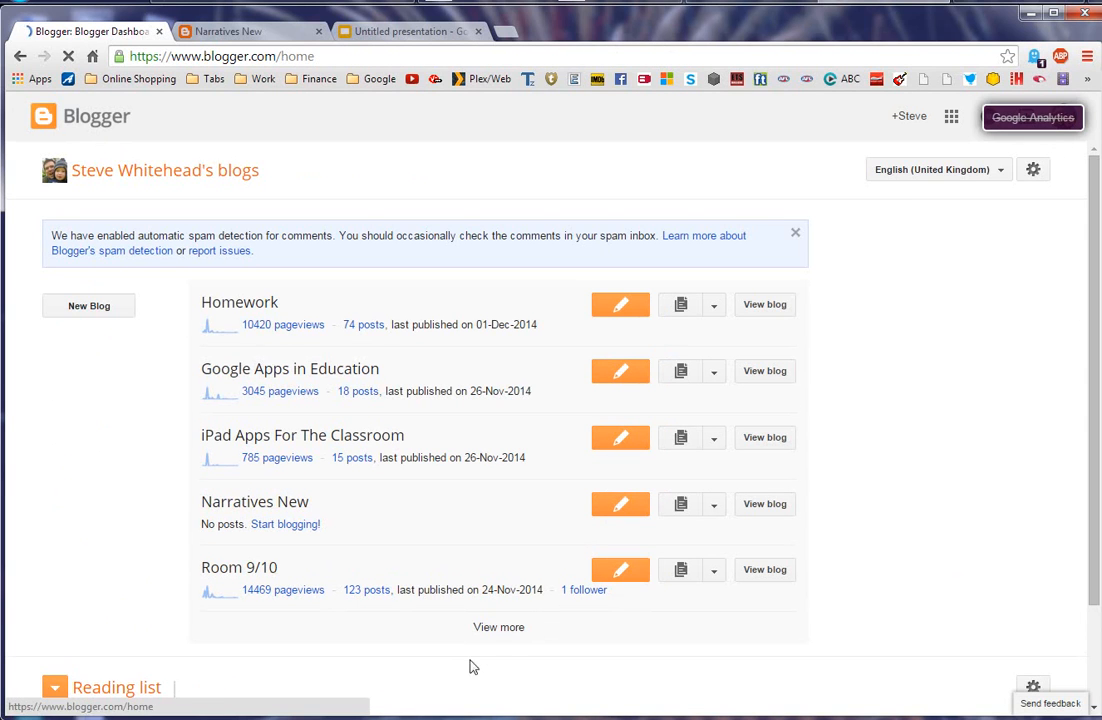
click(498, 630)
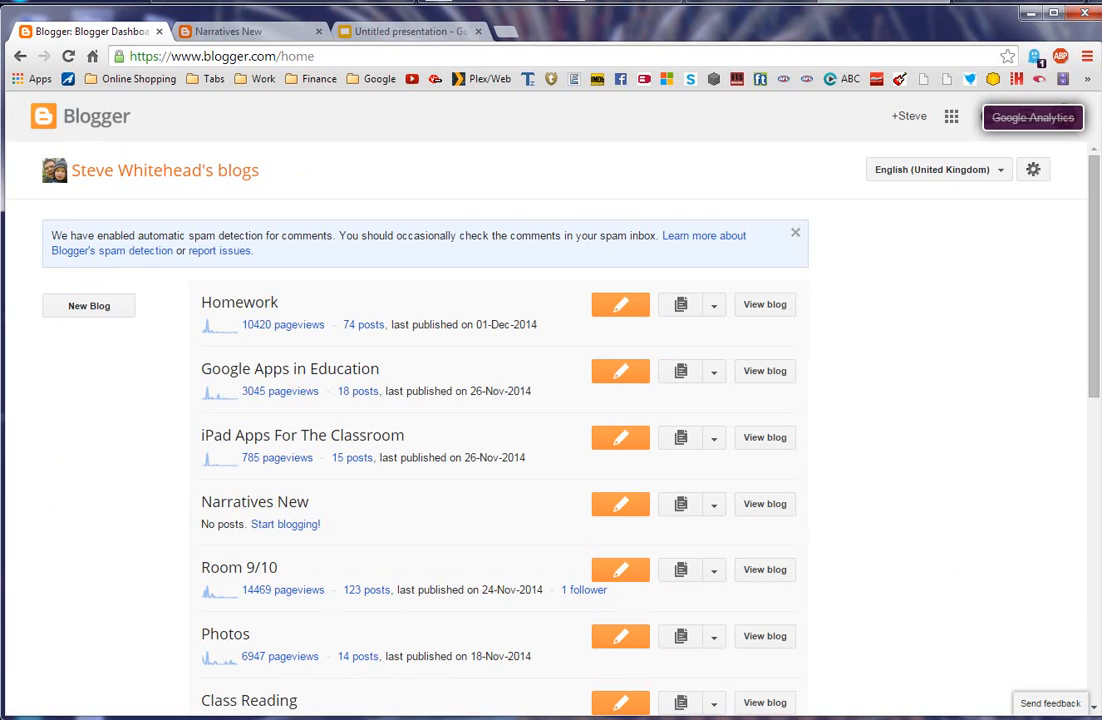
scroll(1098, 397, down, 3)
scroll(1098, 397, down, 3)
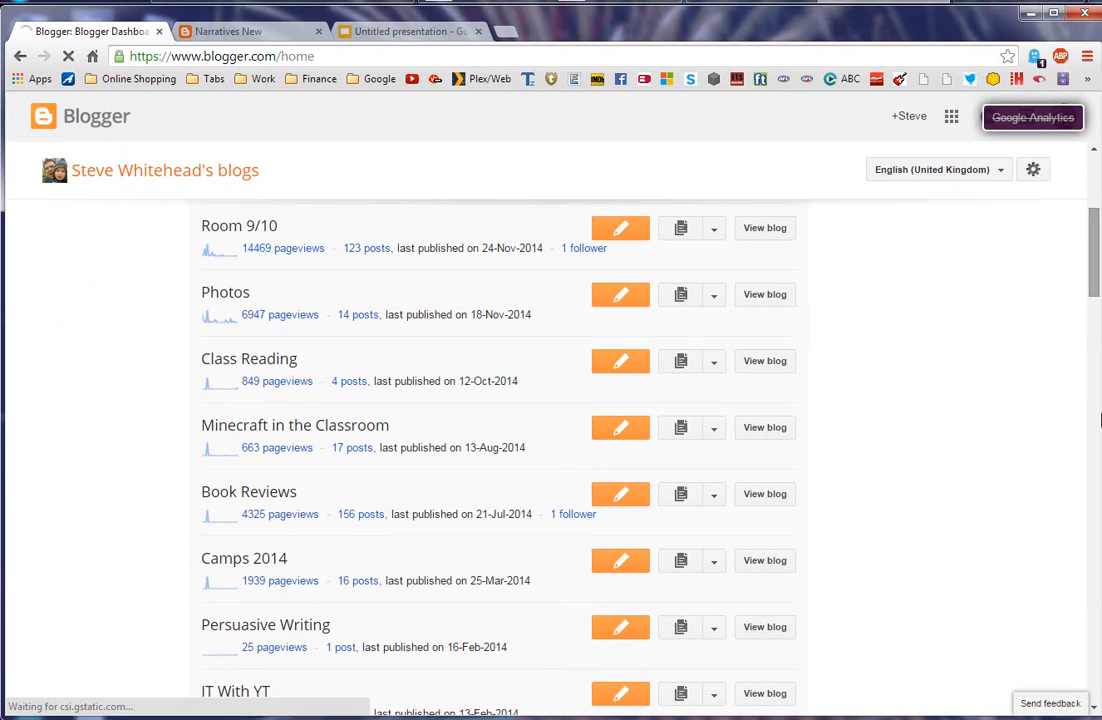
click(712, 494)
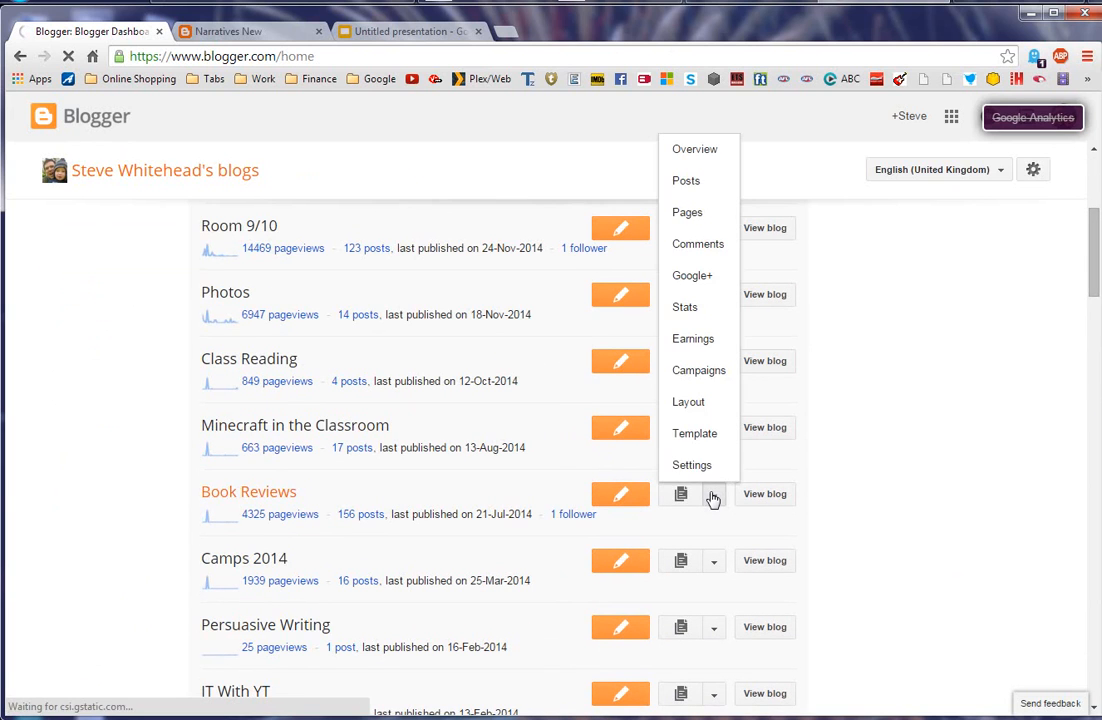
click(704, 464)
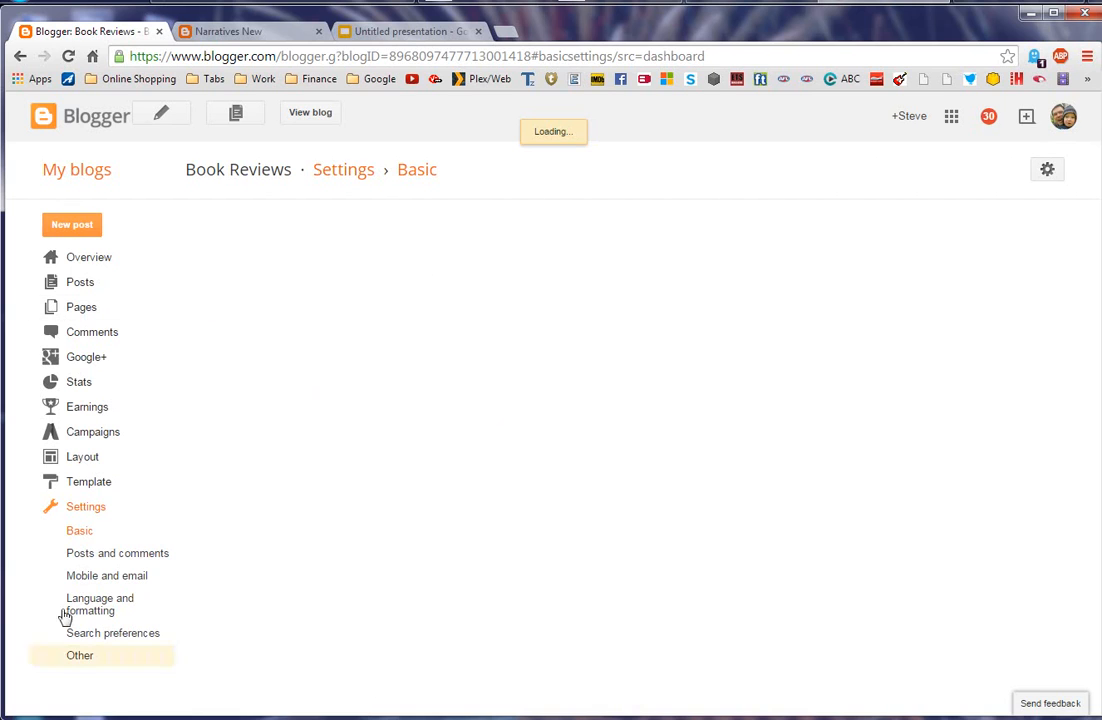
click(98, 510)
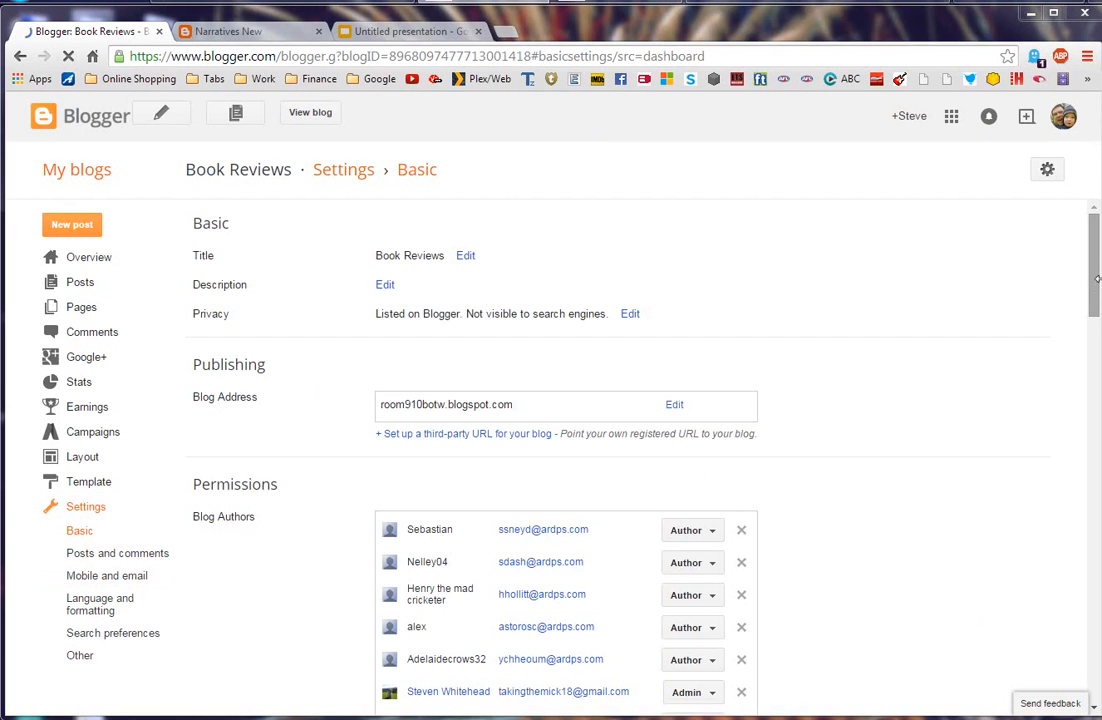
drag(1094, 281, 1097, 305)
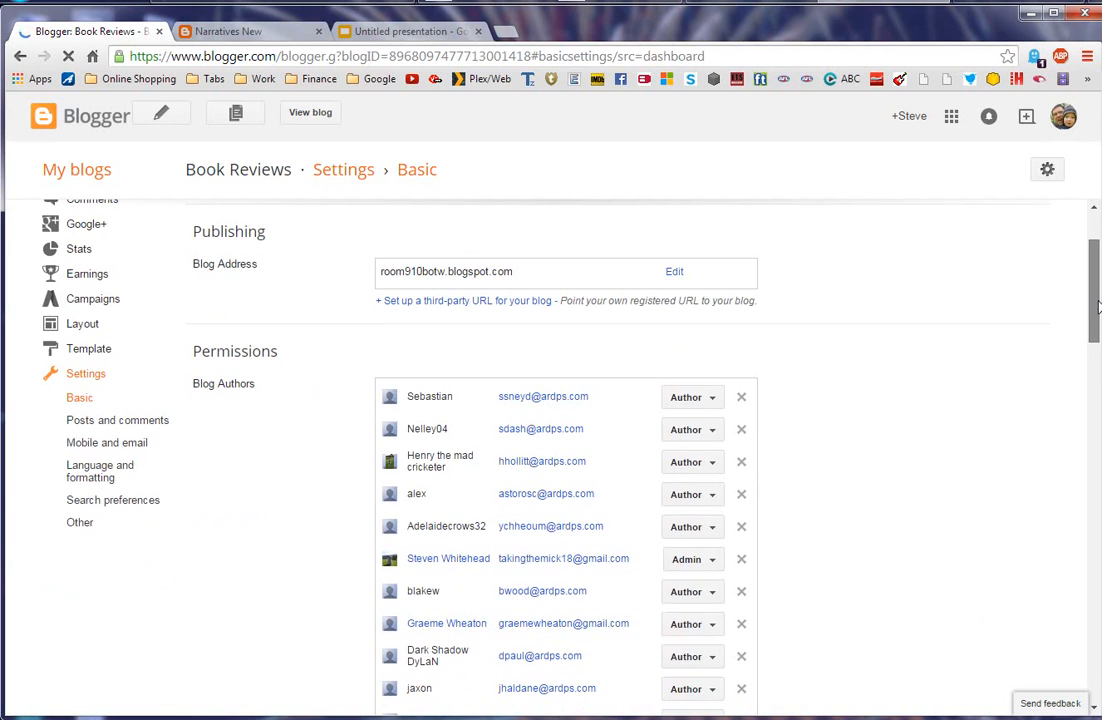
drag(1097, 305, 1097, 445)
scroll(566, 450, down, 2)
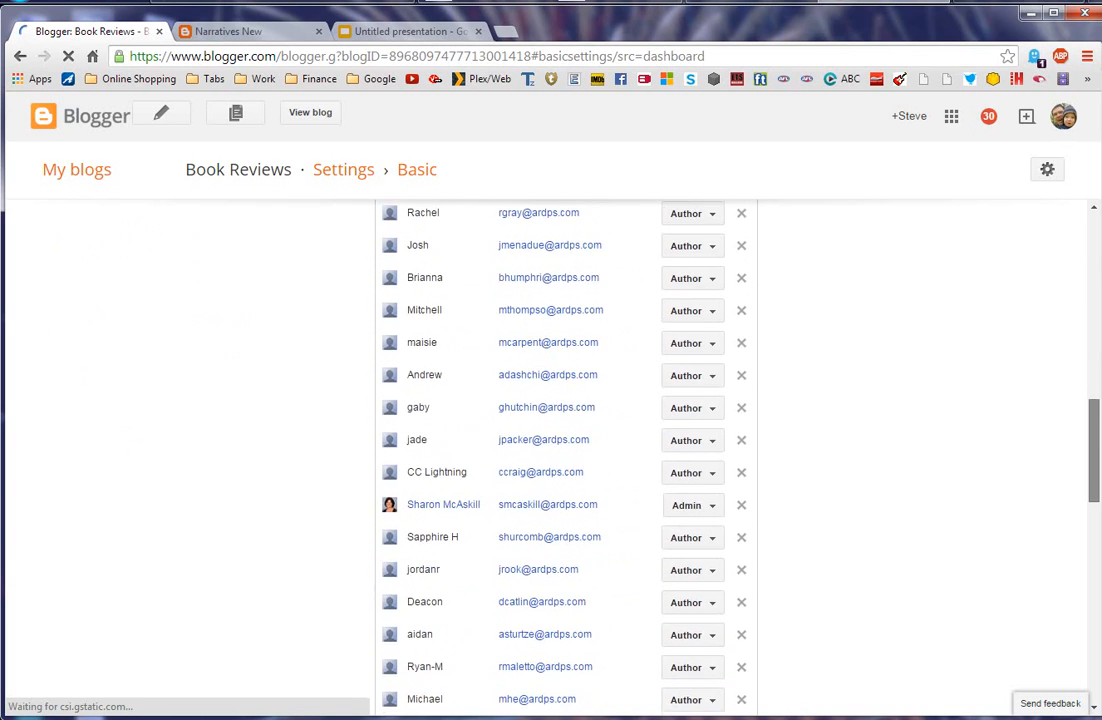
drag(1095, 450, 1100, 265)
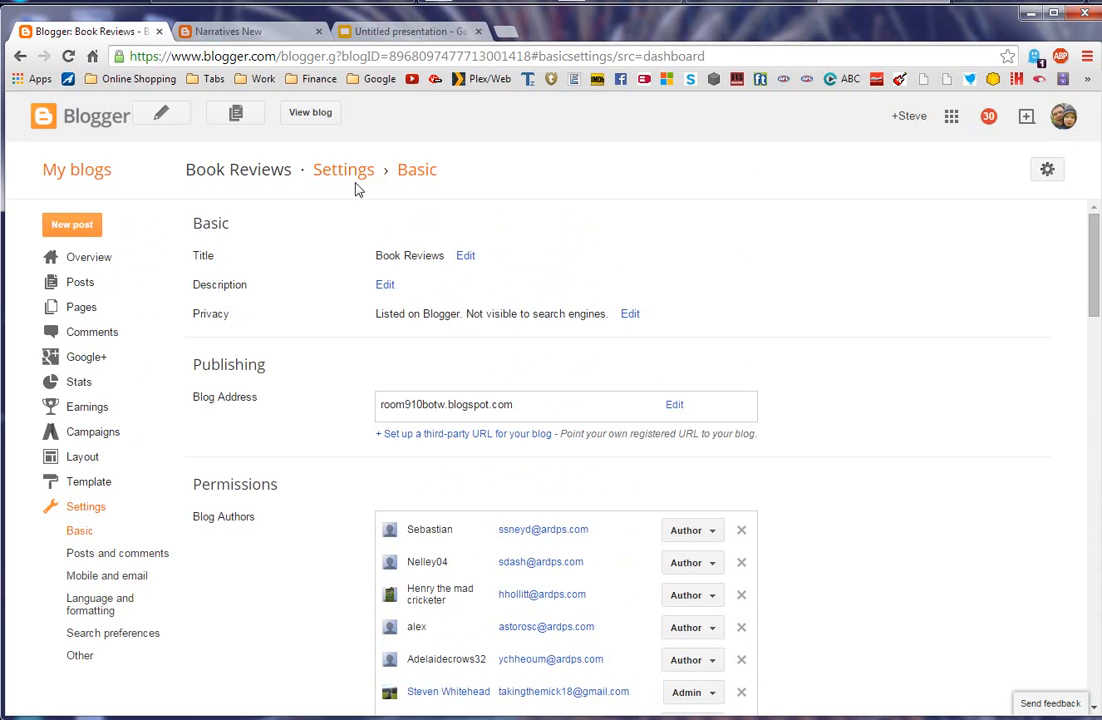
click(310, 113)
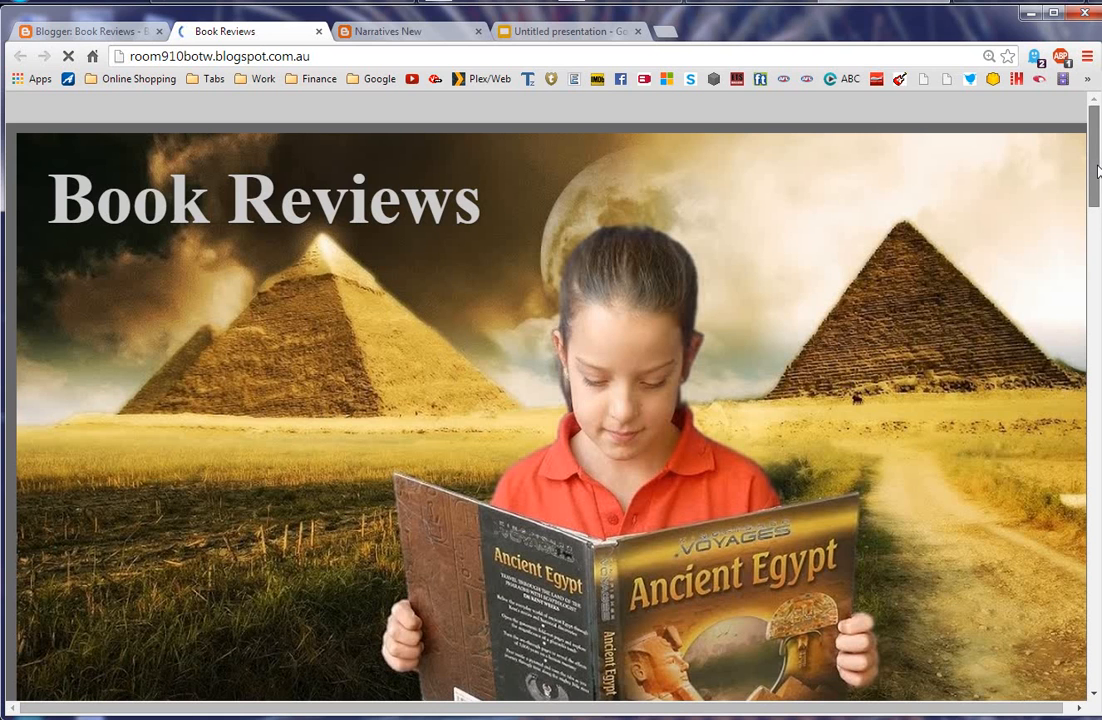
Step: Scroll through the Book Reviews posts and open Mahtab's Story by Mr W
scroll(1098, 197, down, 2)
scroll(1098, 197, down, 5)
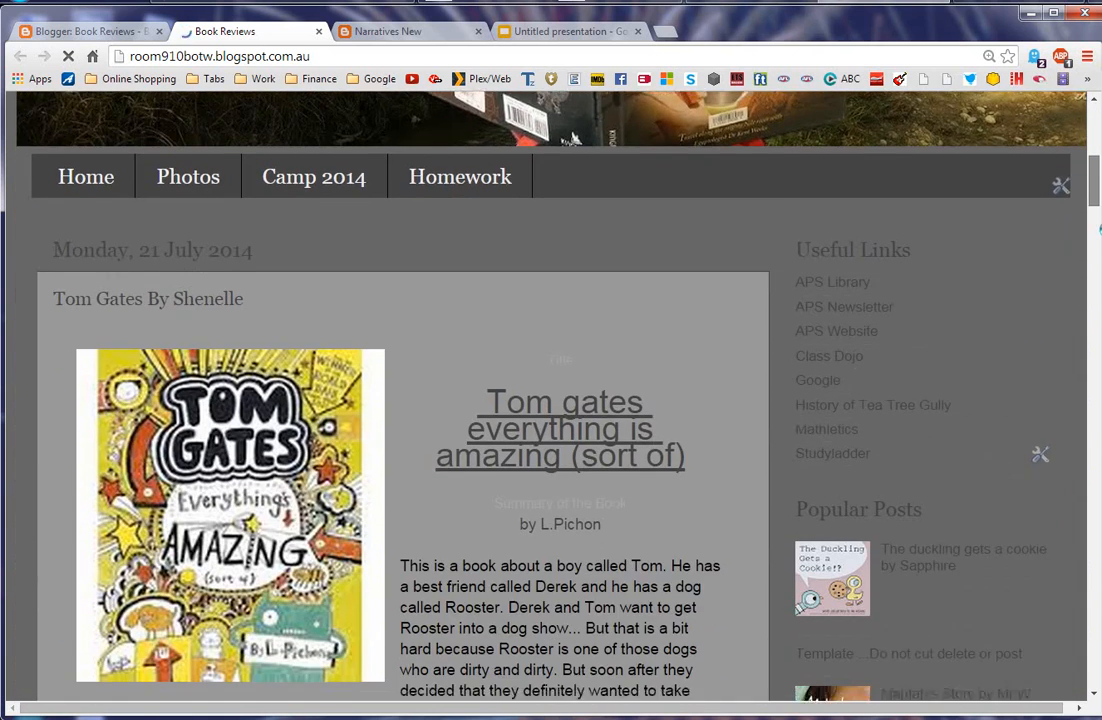
scroll(573, 137, down, 4)
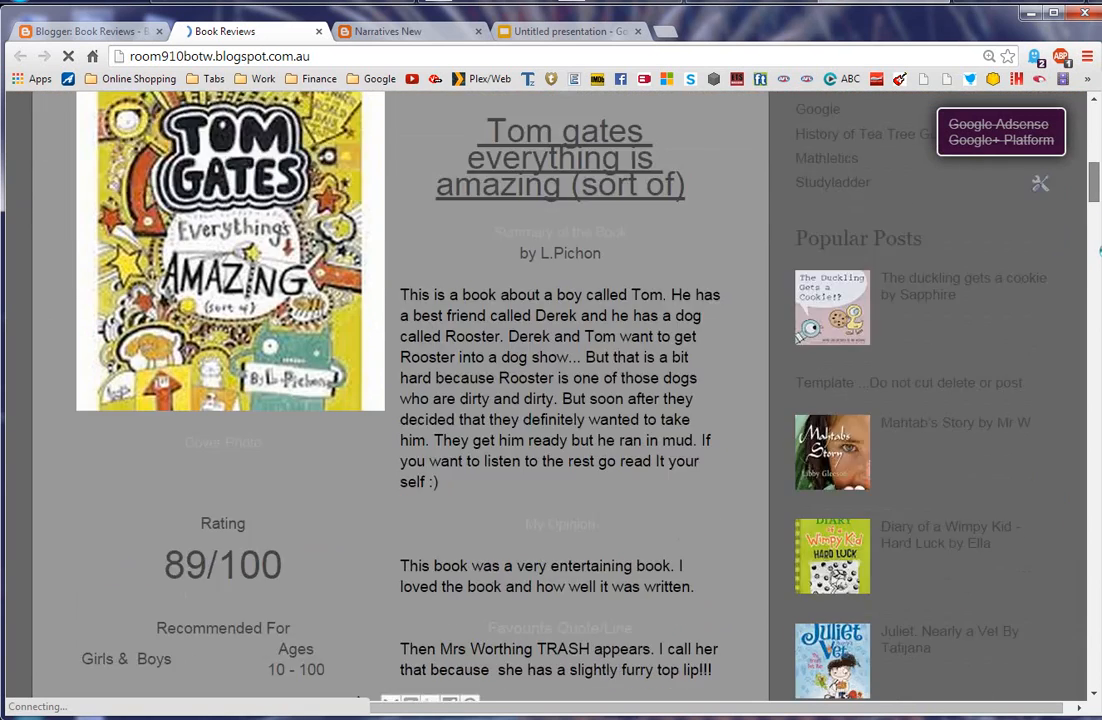
scroll(573, 137, up, 5)
scroll(573, 137, down, 3)
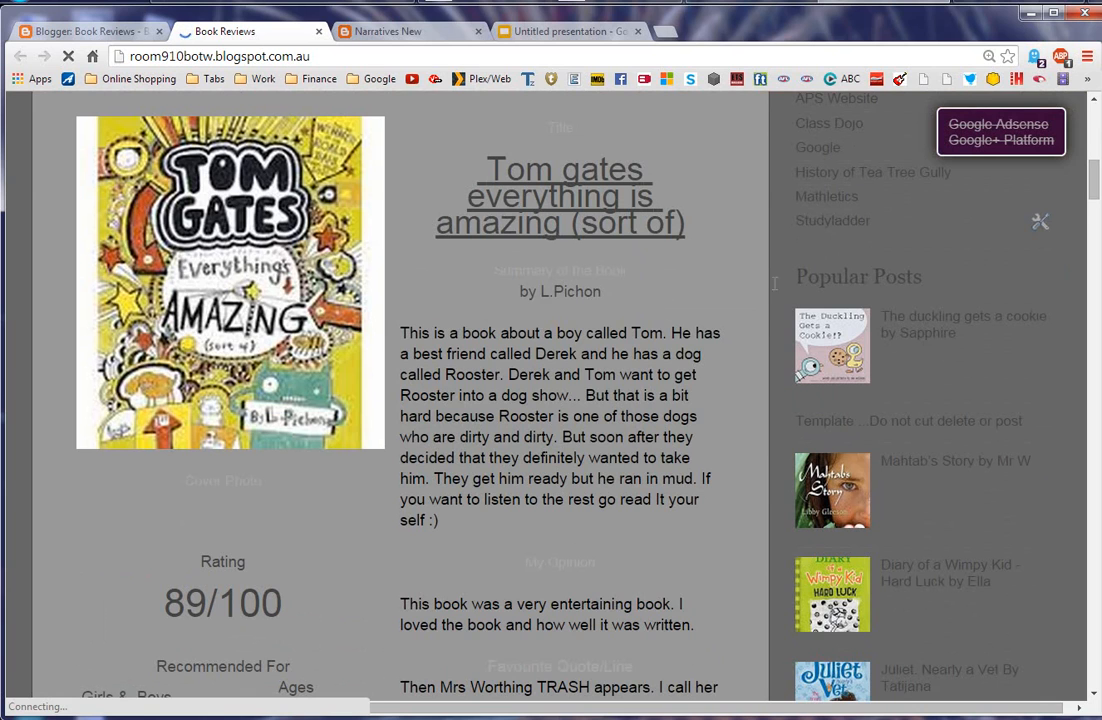
drag(1095, 183, 1095, 200)
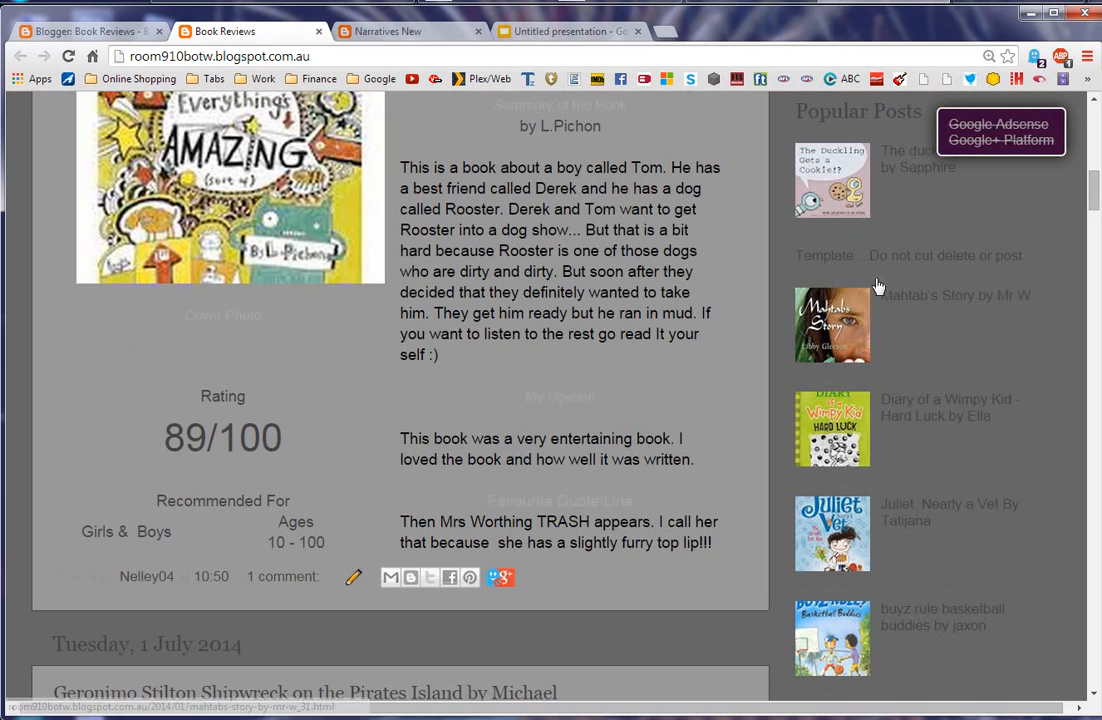
click(937, 304)
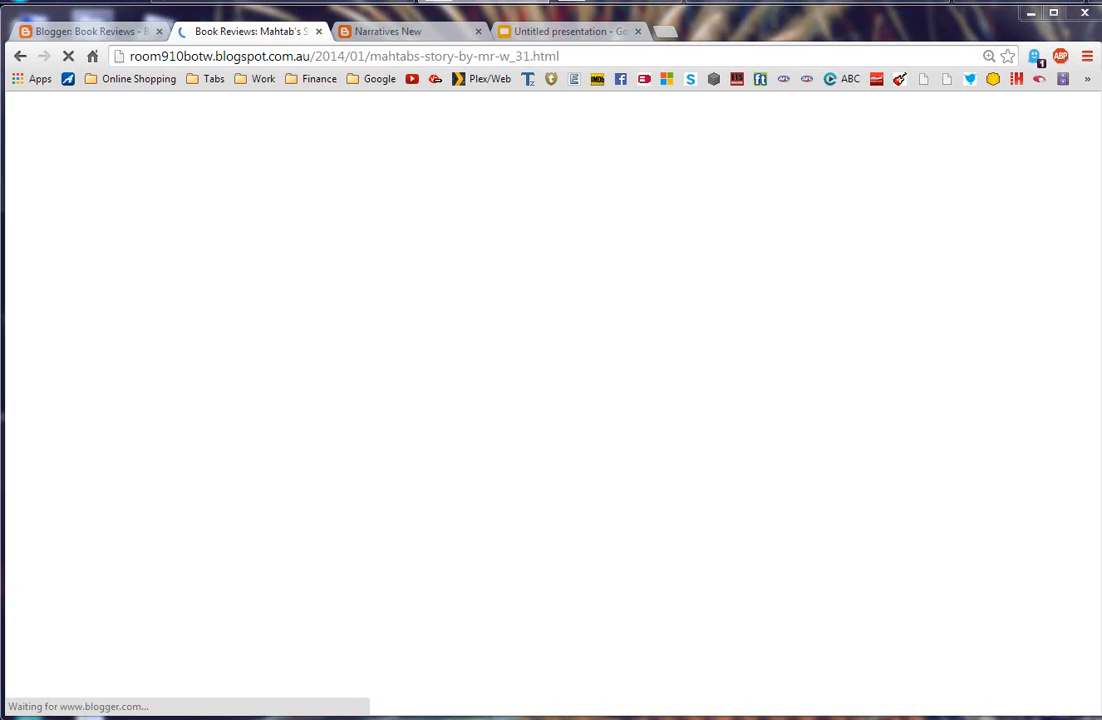
Step: Read down through the post's comments, scroll back up, then return to Book Reviews settings
scroll(1094, 136, down, 7)
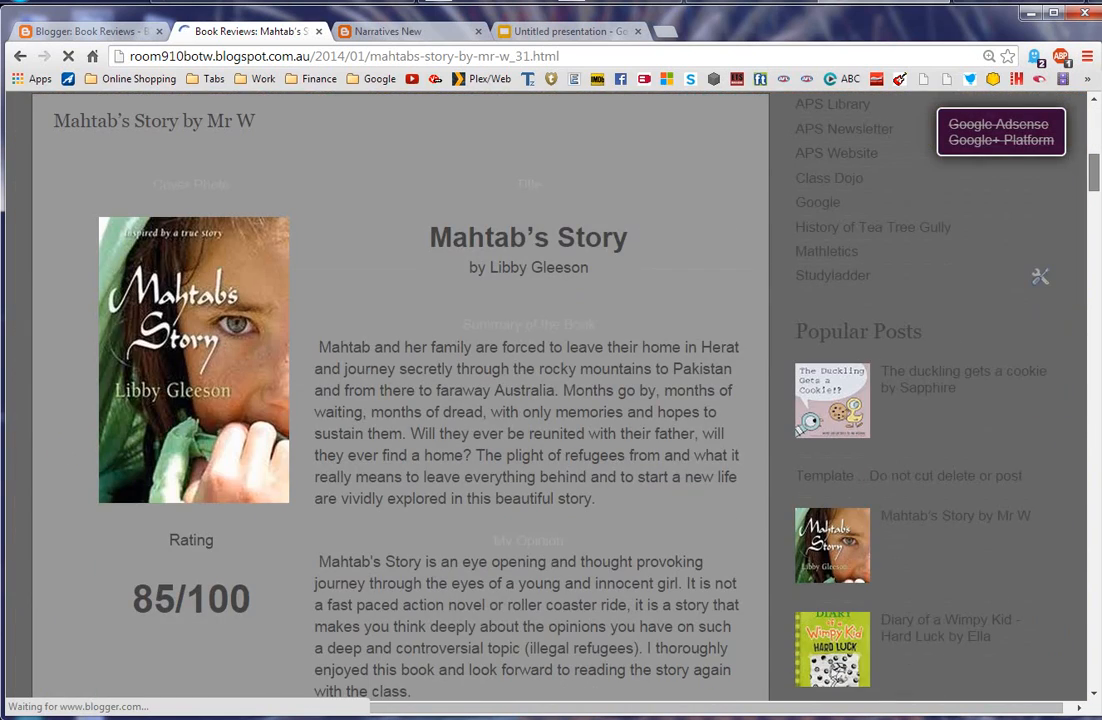
scroll(465, 400, down, 3)
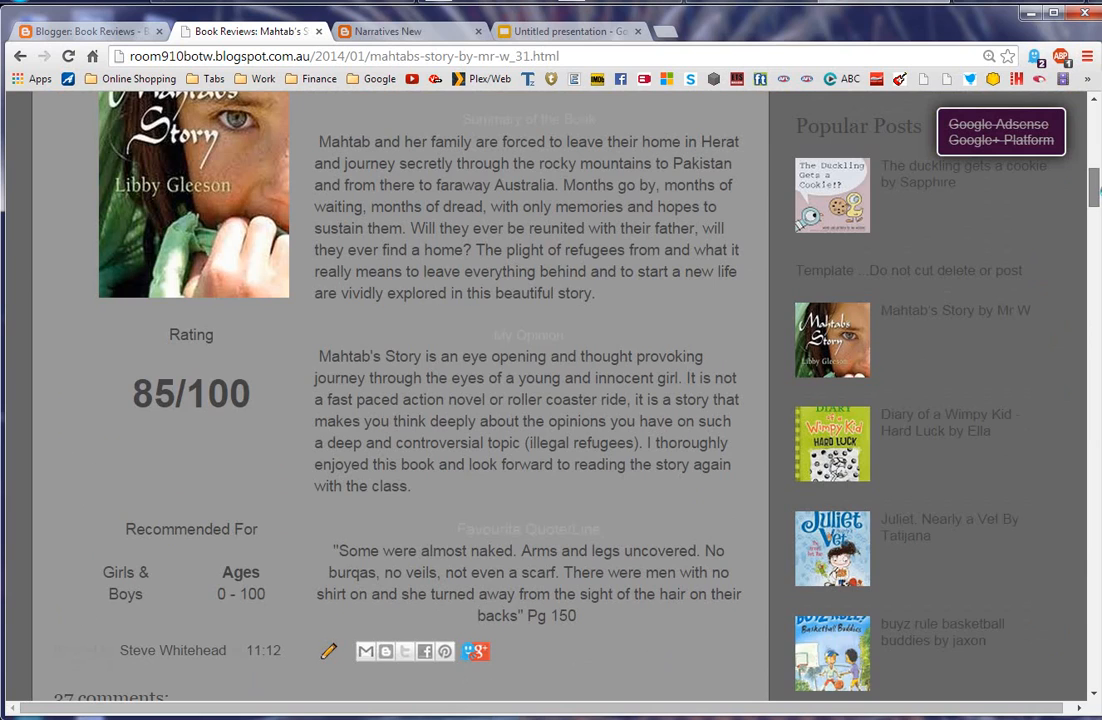
scroll(465, 400, down, 2)
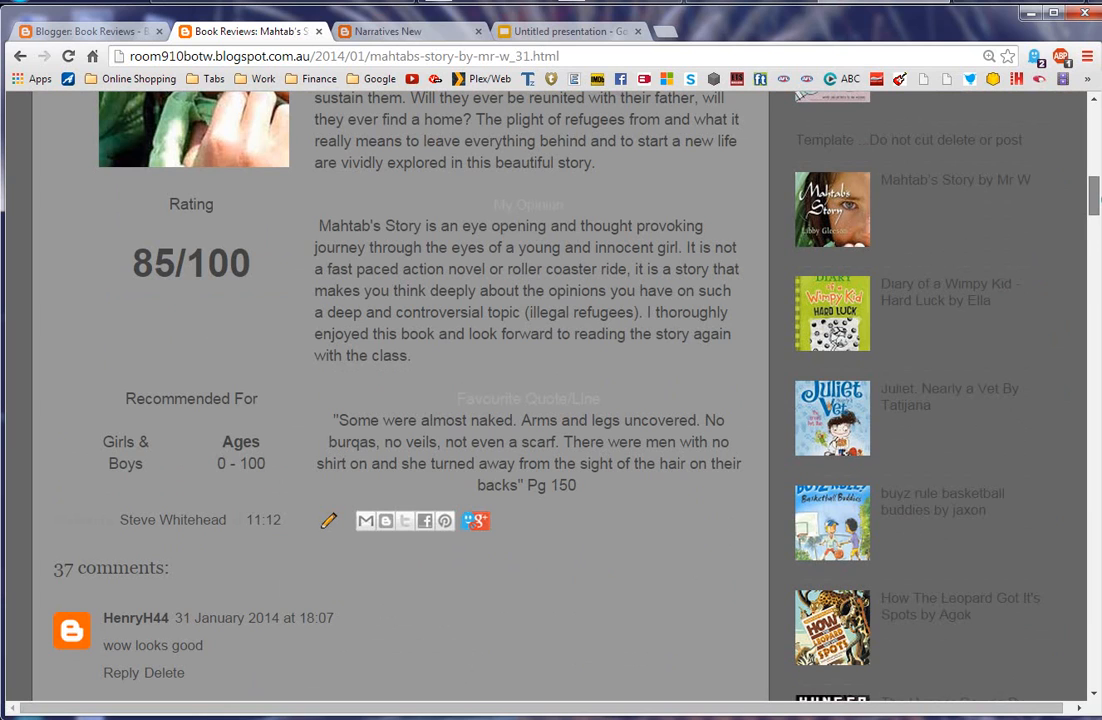
scroll(465, 400, down, 5)
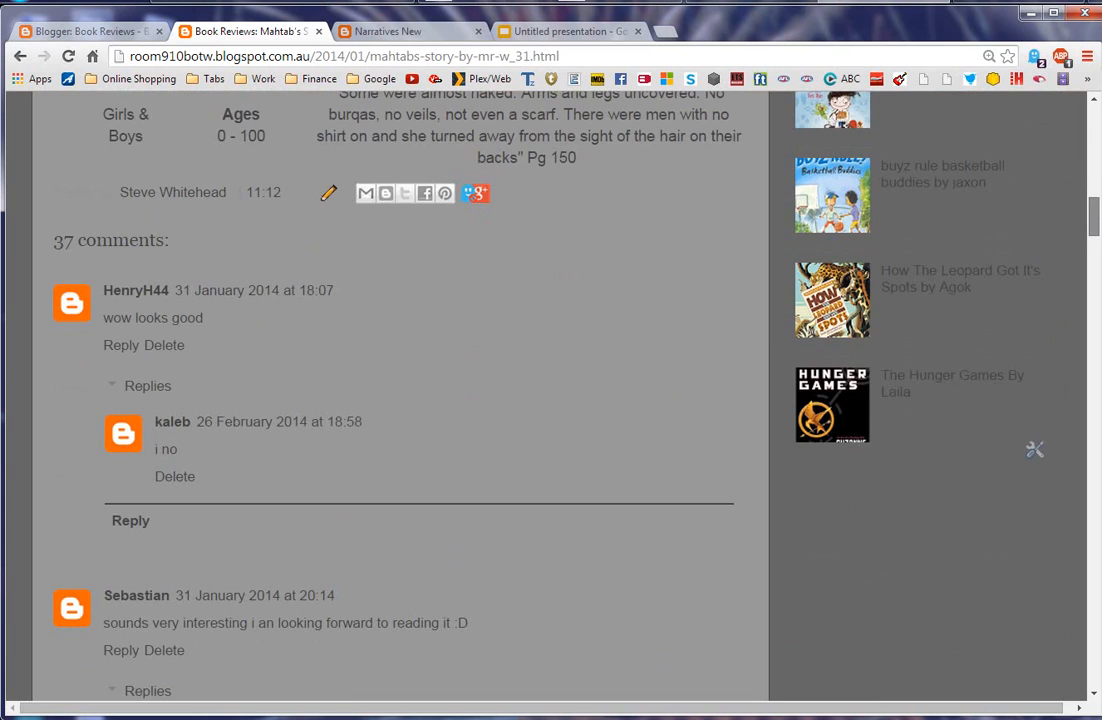
scroll(465, 400, down, 1)
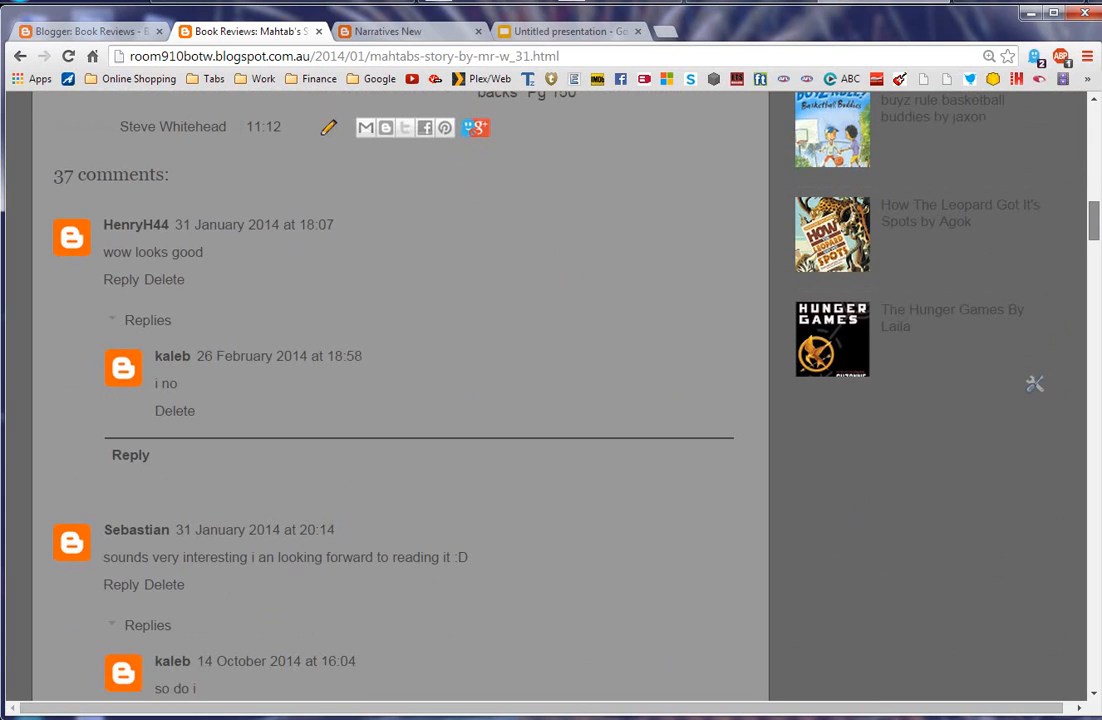
scroll(465, 400, down, 3)
scroll(465, 400, up, 13)
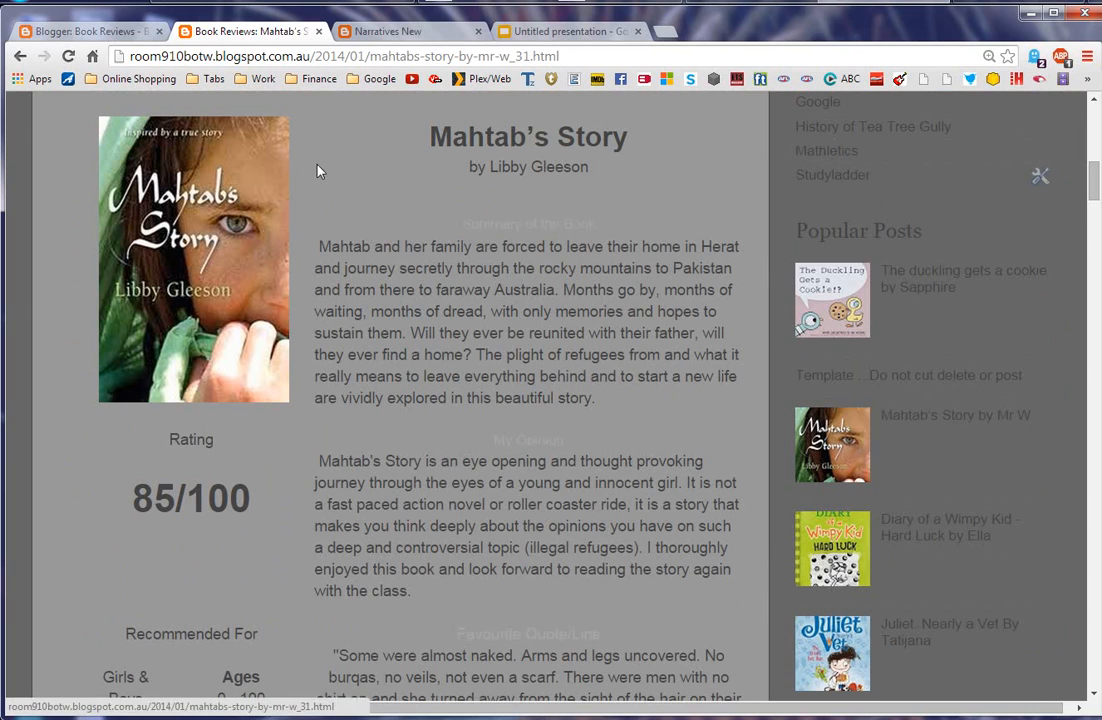
click(77, 32)
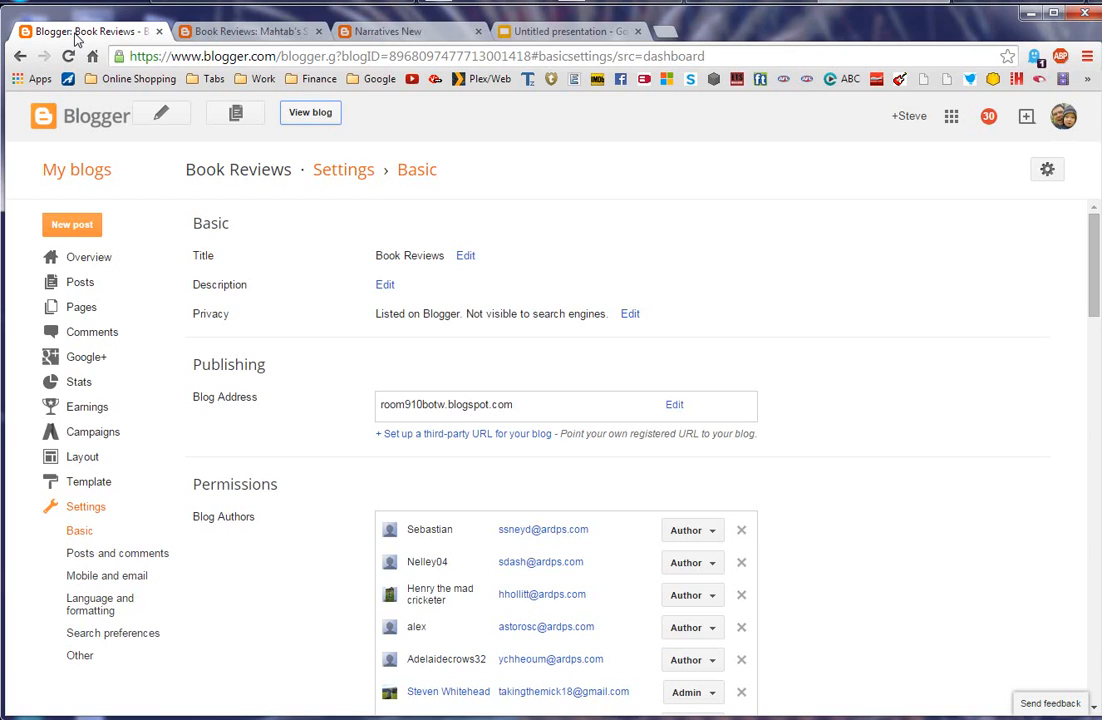
Step: Go back to the My blogs dashboard from the Book Reviews settings
click(86, 171)
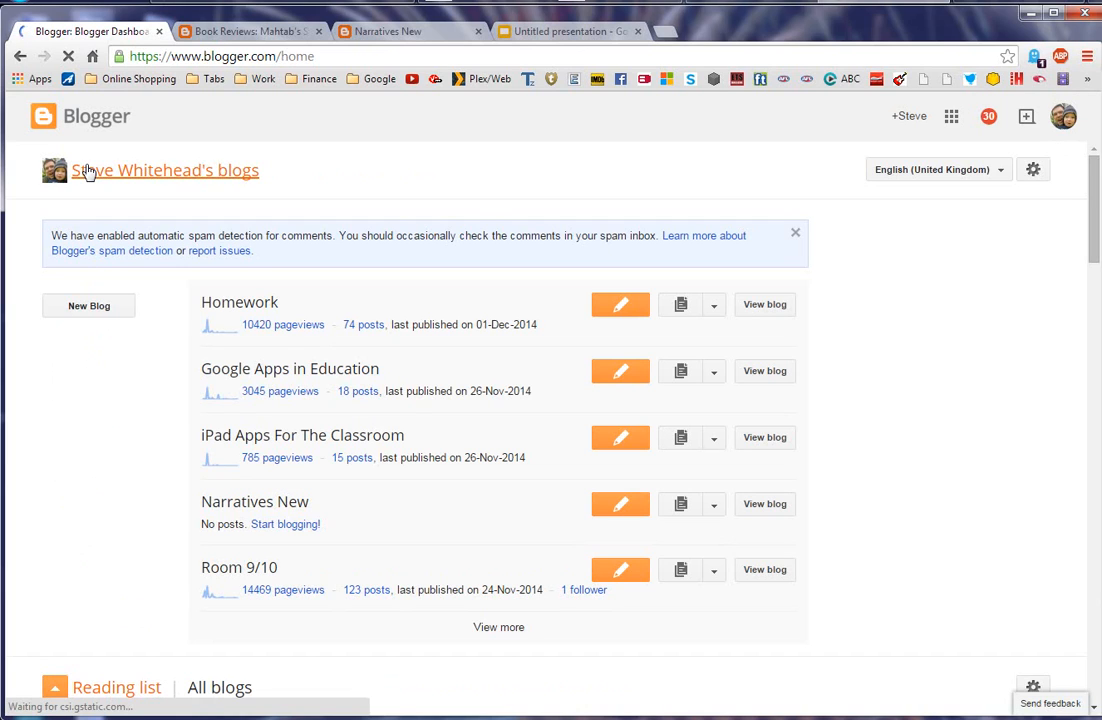
Step: Open Narratives New's Template page and the mobile template settings under the Mobile preview
click(712, 505)
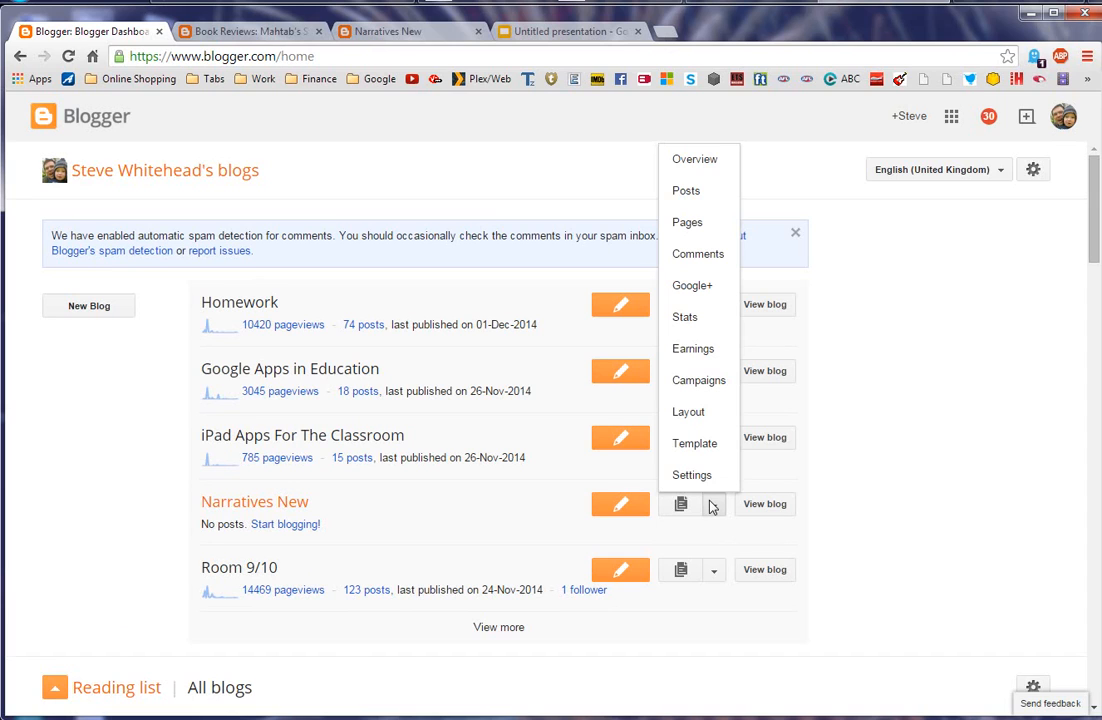
click(704, 446)
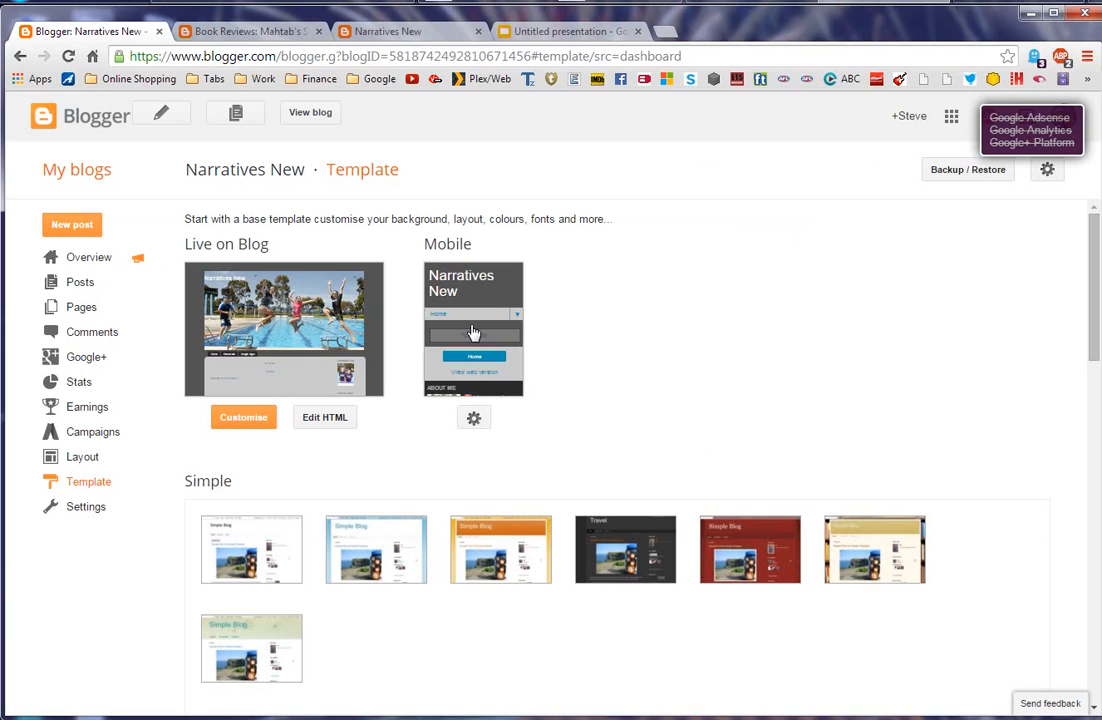
click(476, 420)
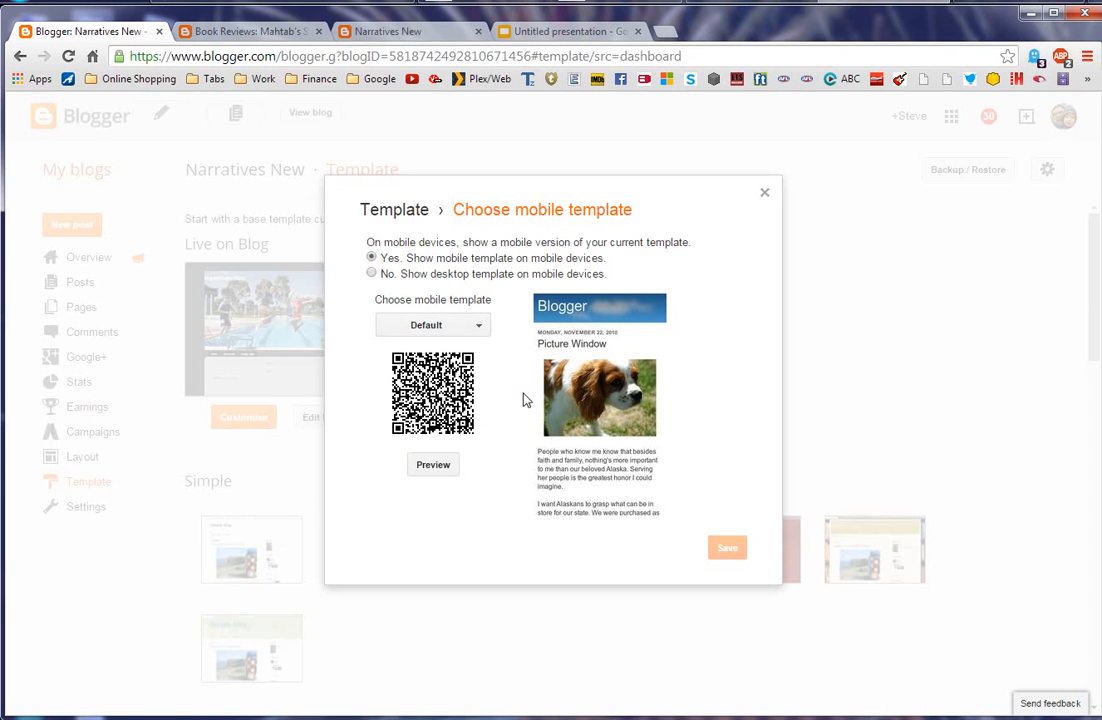
click(480, 330)
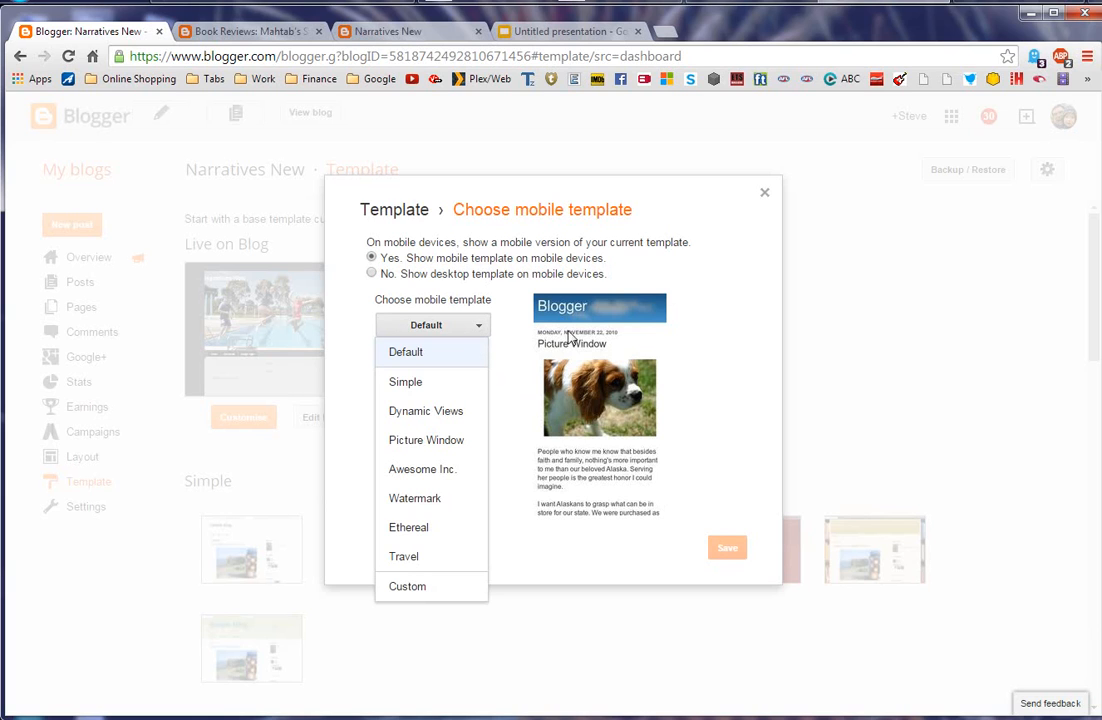
click(432, 386)
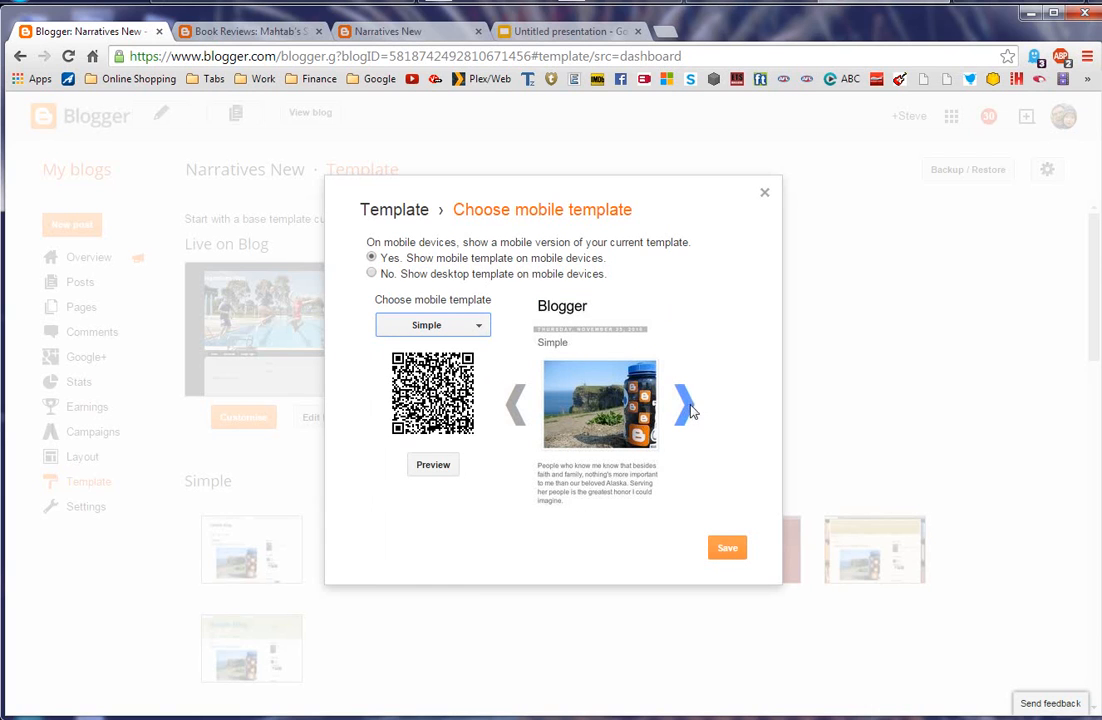
click(686, 405)
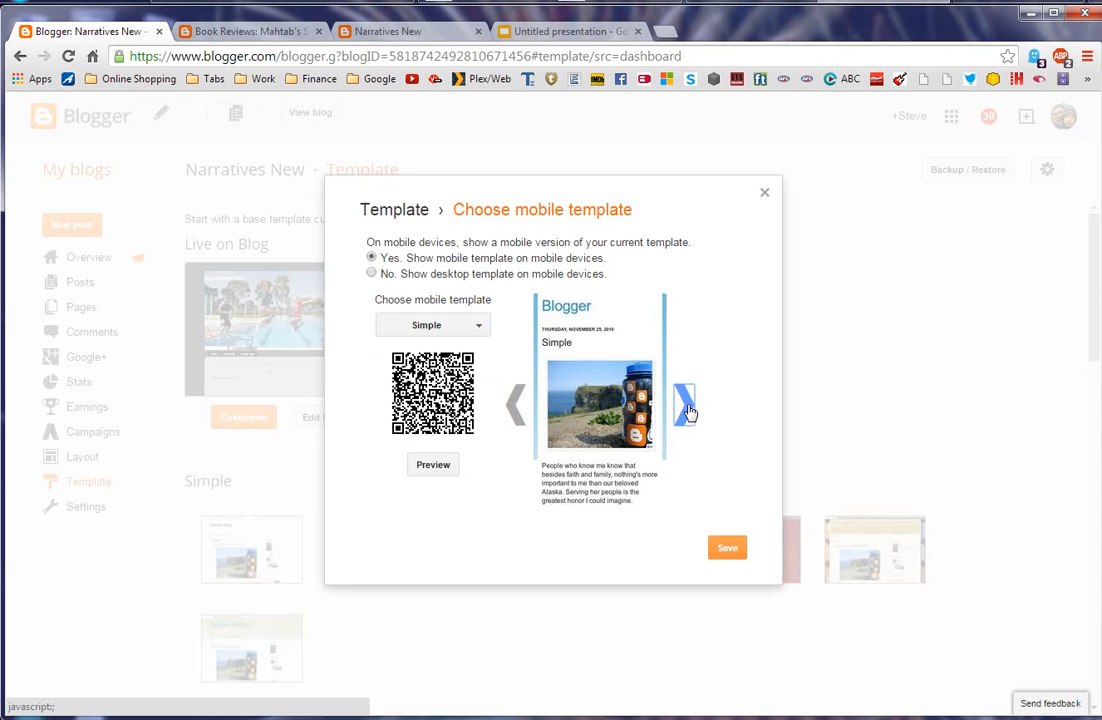
click(688, 408)
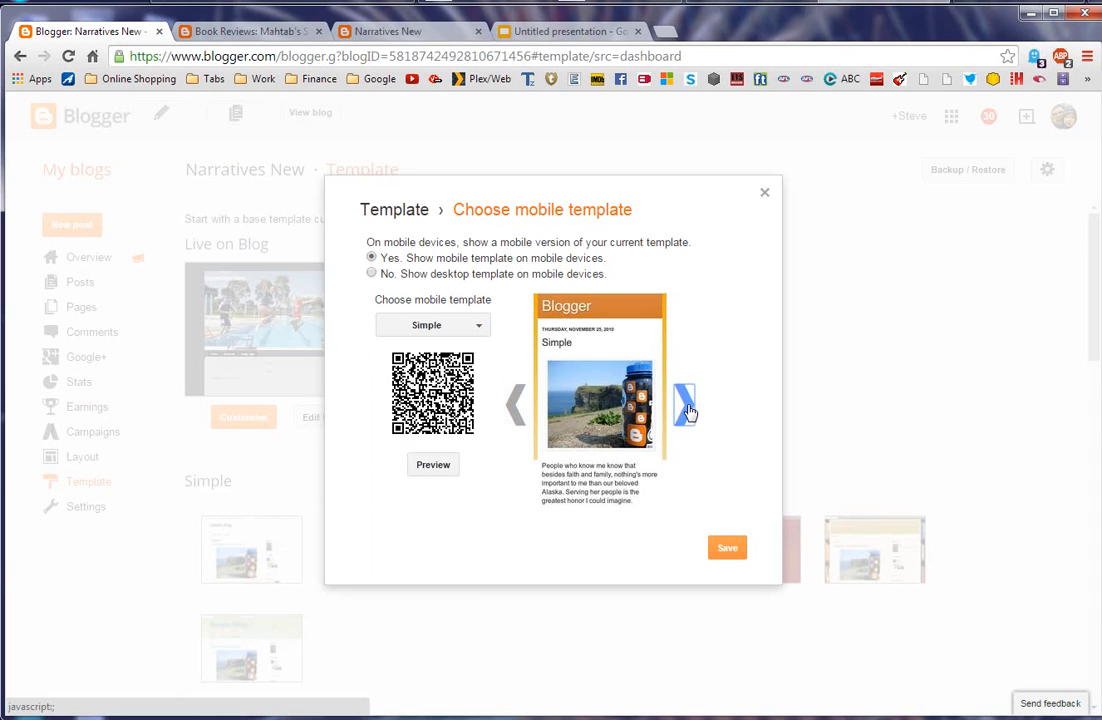
click(479, 328)
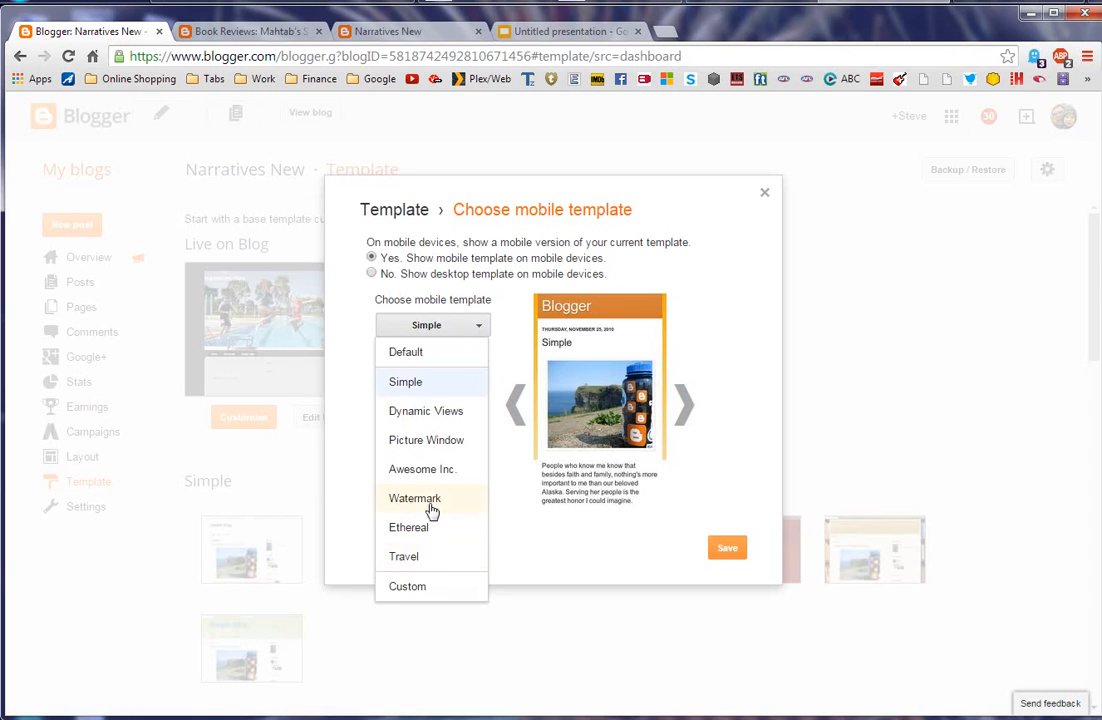
click(436, 442)
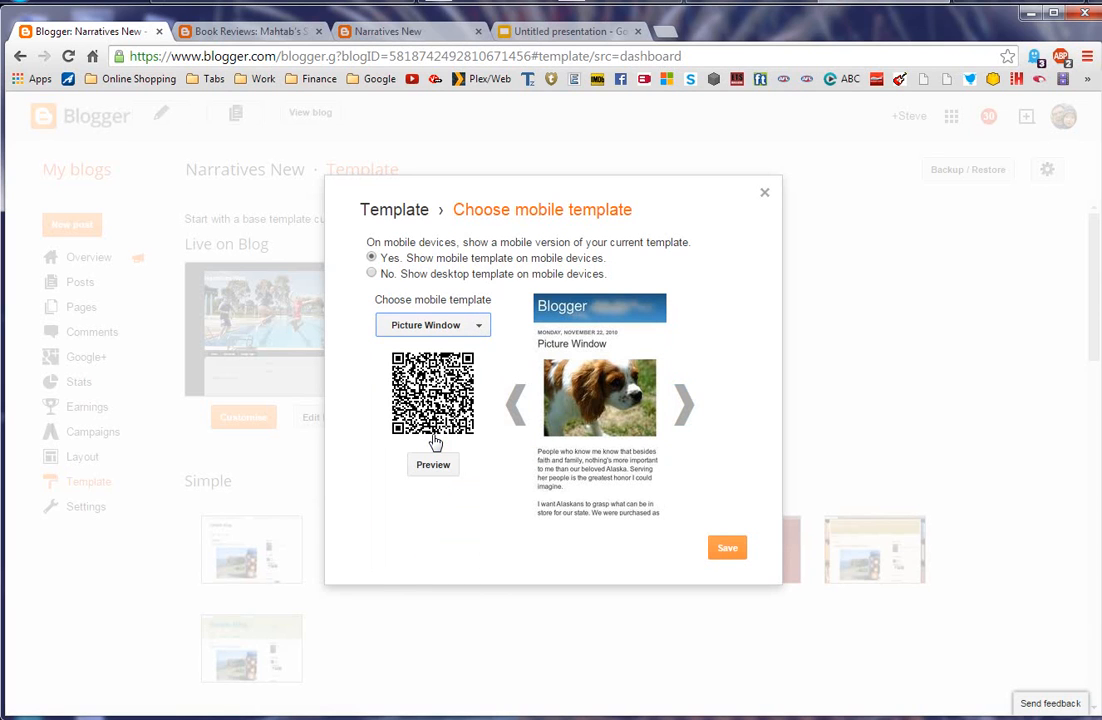
click(688, 415)
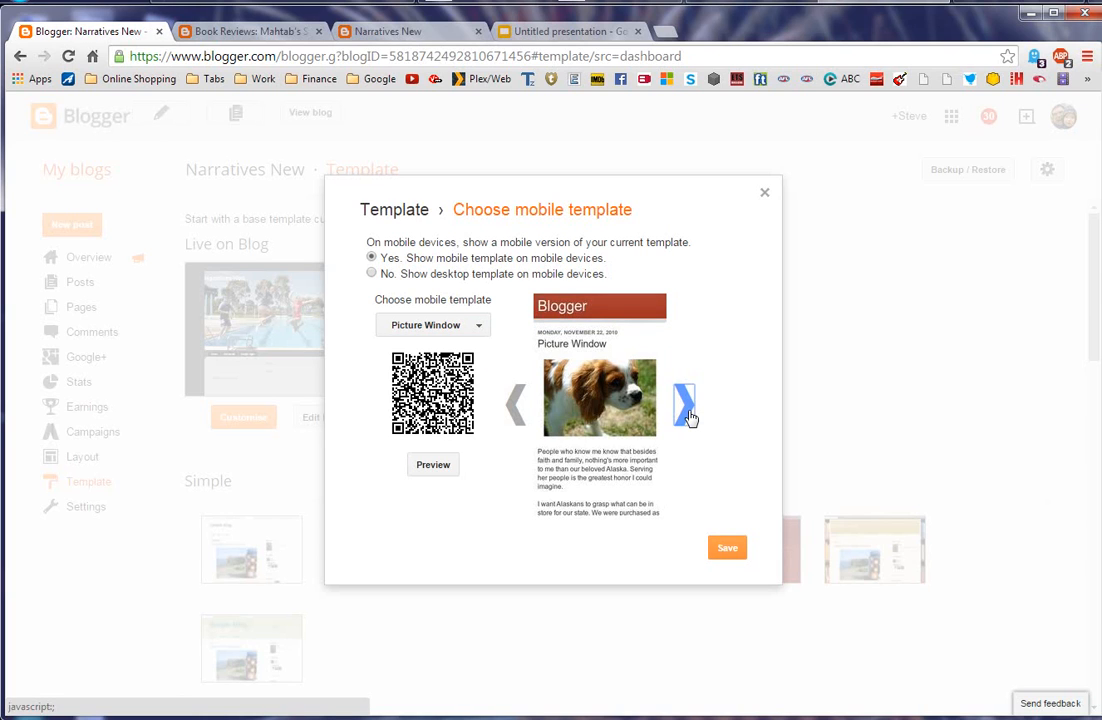
click(688, 415)
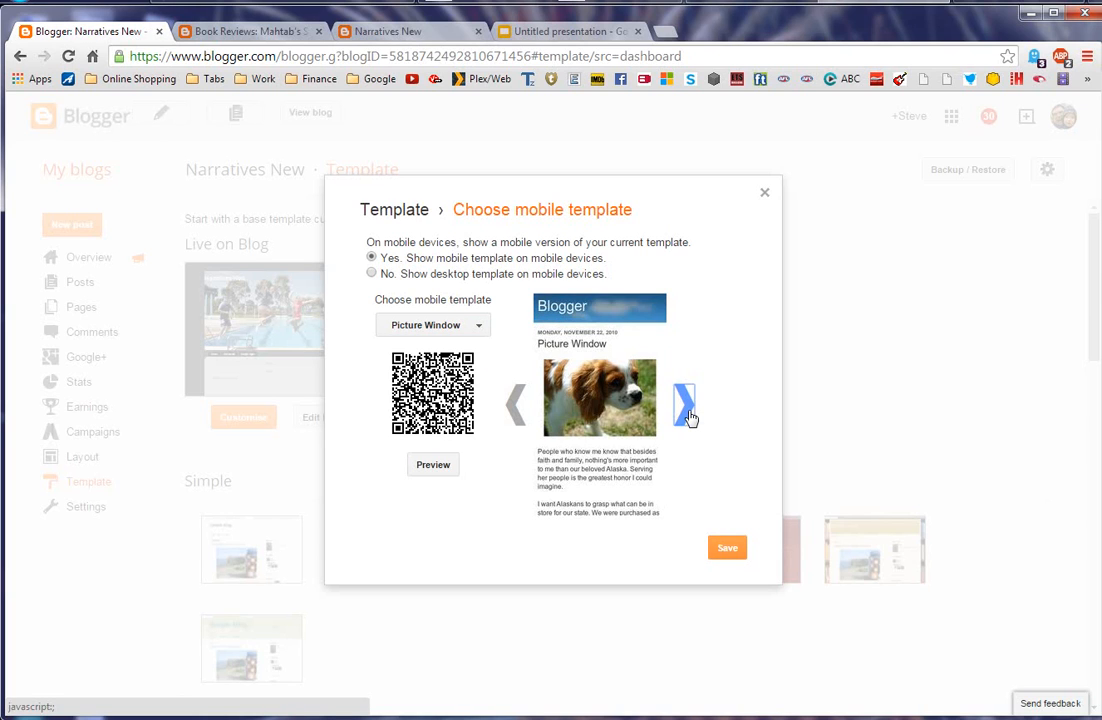
click(688, 415)
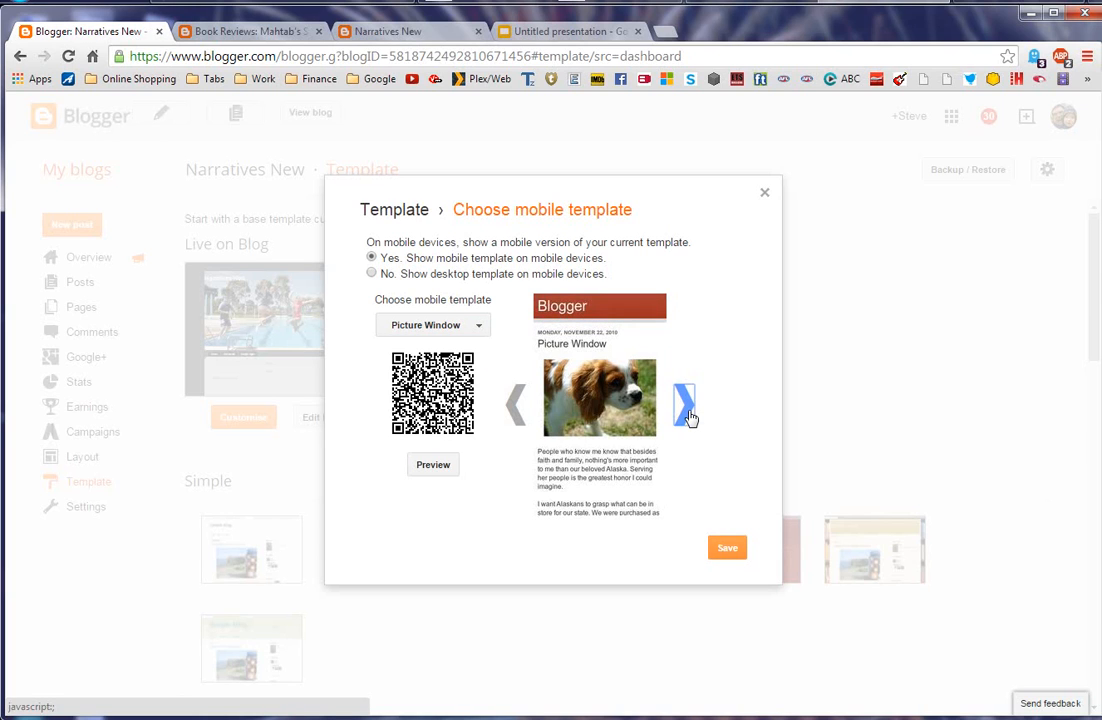
click(487, 327)
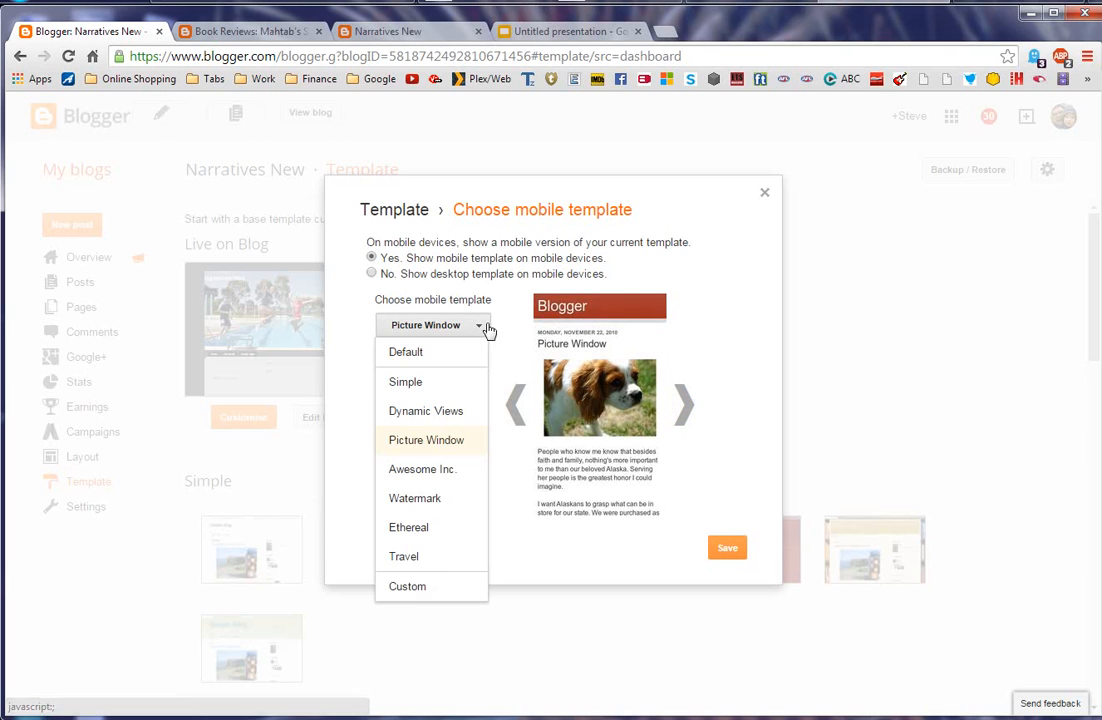
click(430, 353)
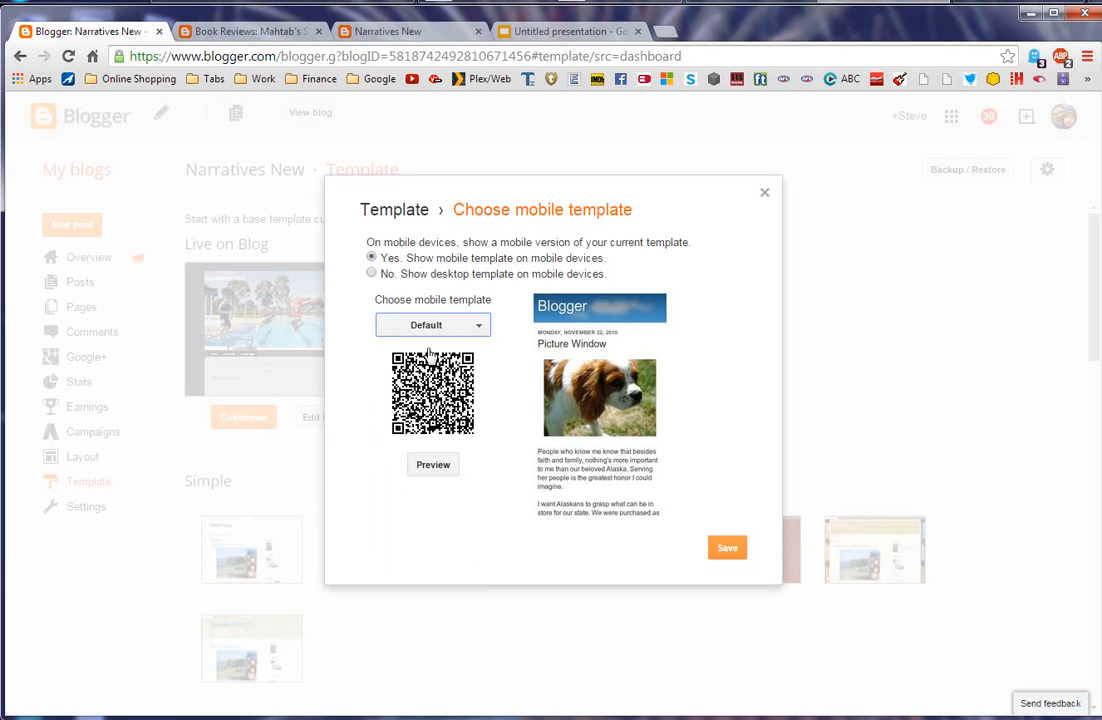
Step: Keep Default as the Narratives New mobile template and save the setting
click(484, 331)
click(506, 467)
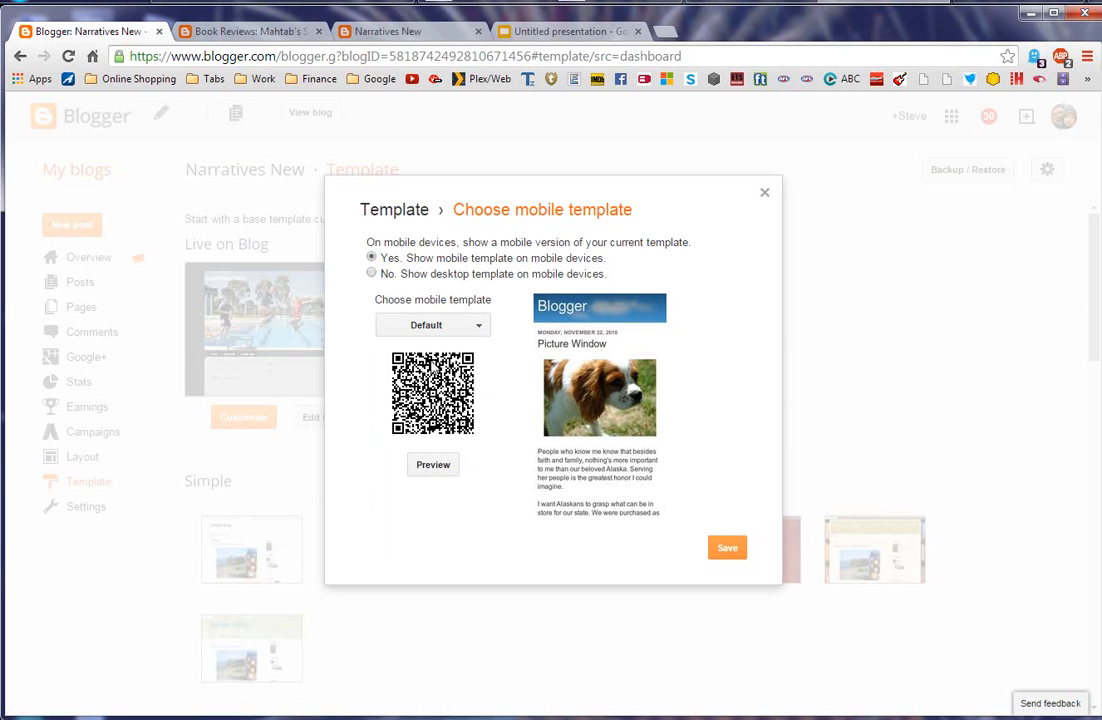
click(482, 331)
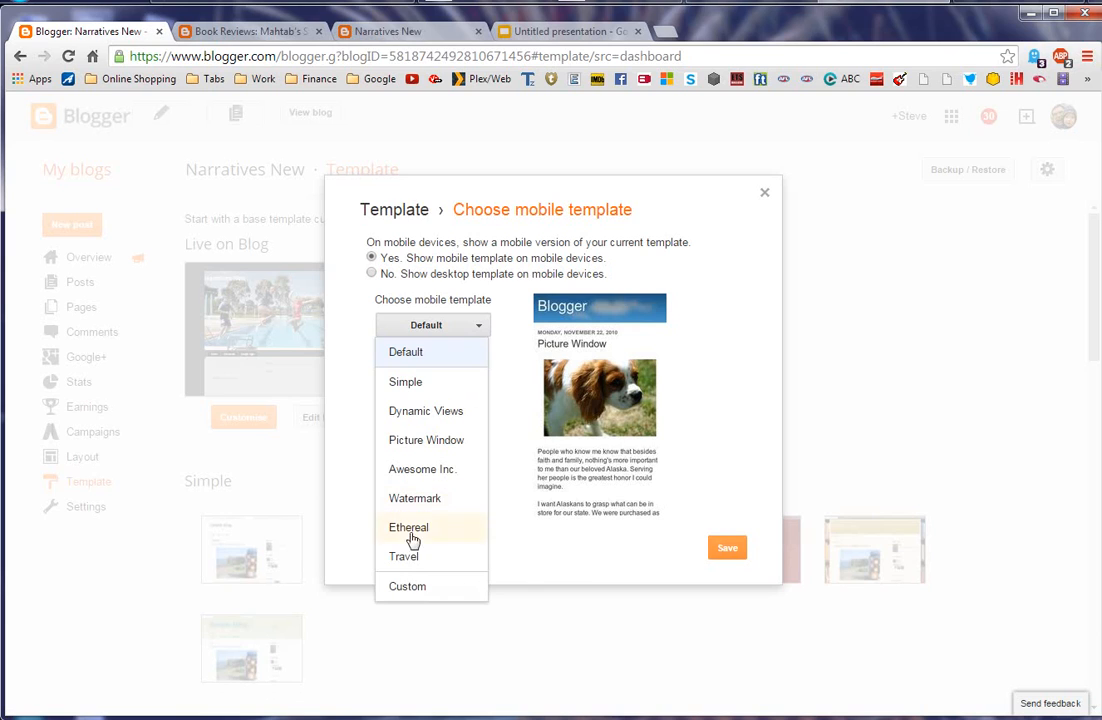
click(565, 570)
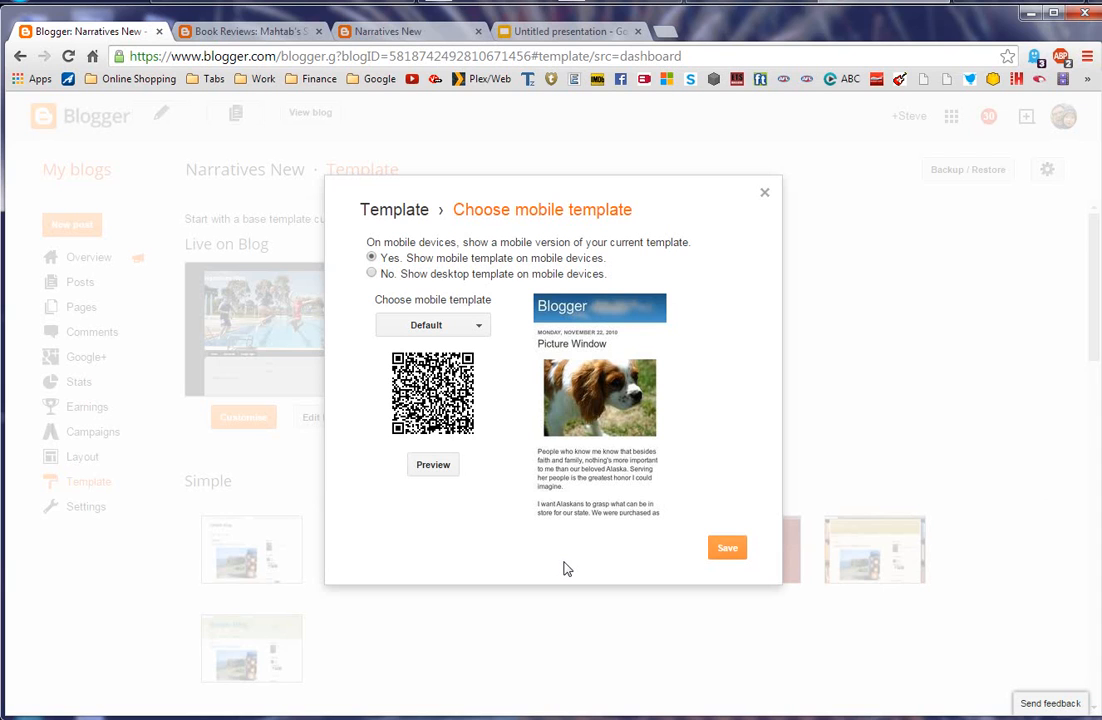
click(731, 553)
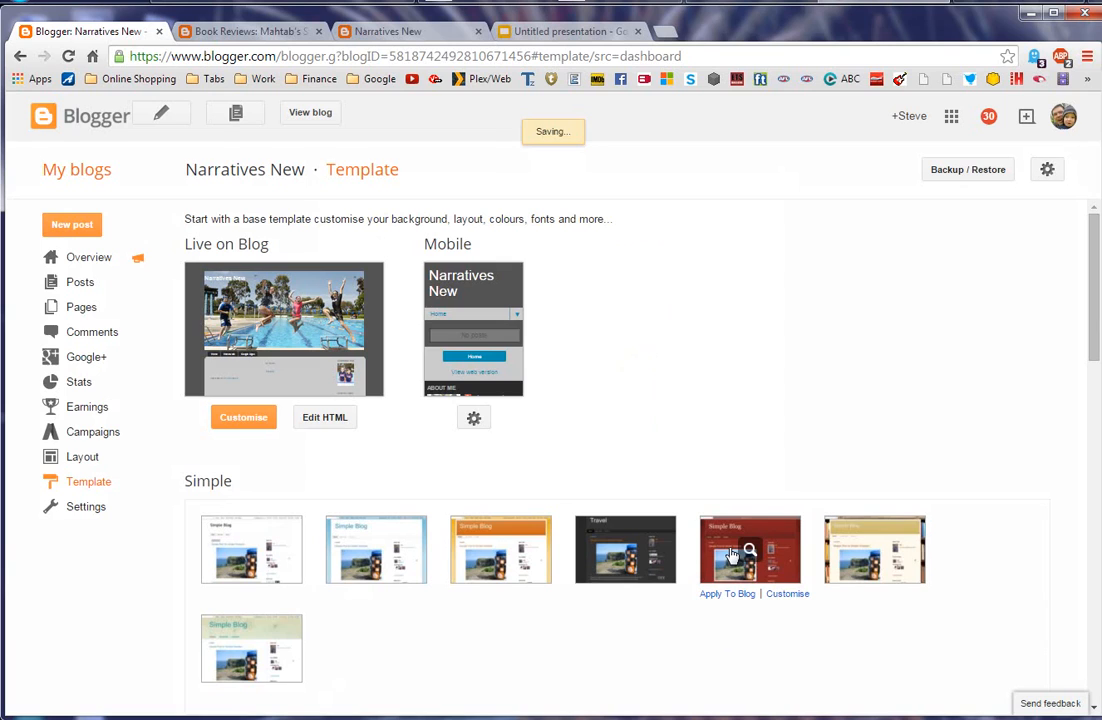